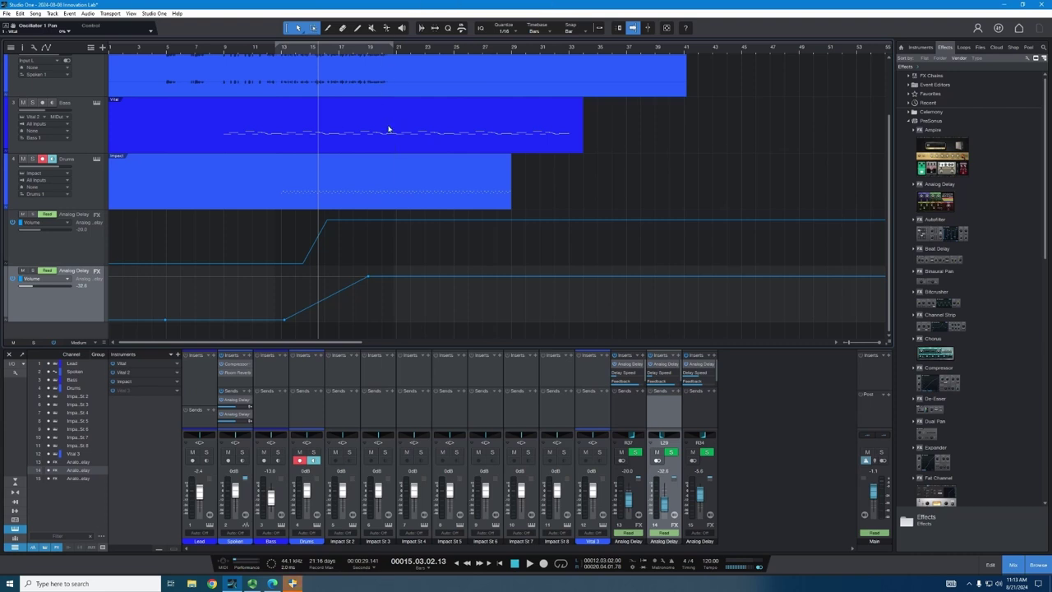
Scroll up from the Analog Delay return lanes to bring the Lead track into view
{"action": "scroll", "coordinate": [383, 125], "scroll_direction": "up", "scroll_amount": 2}
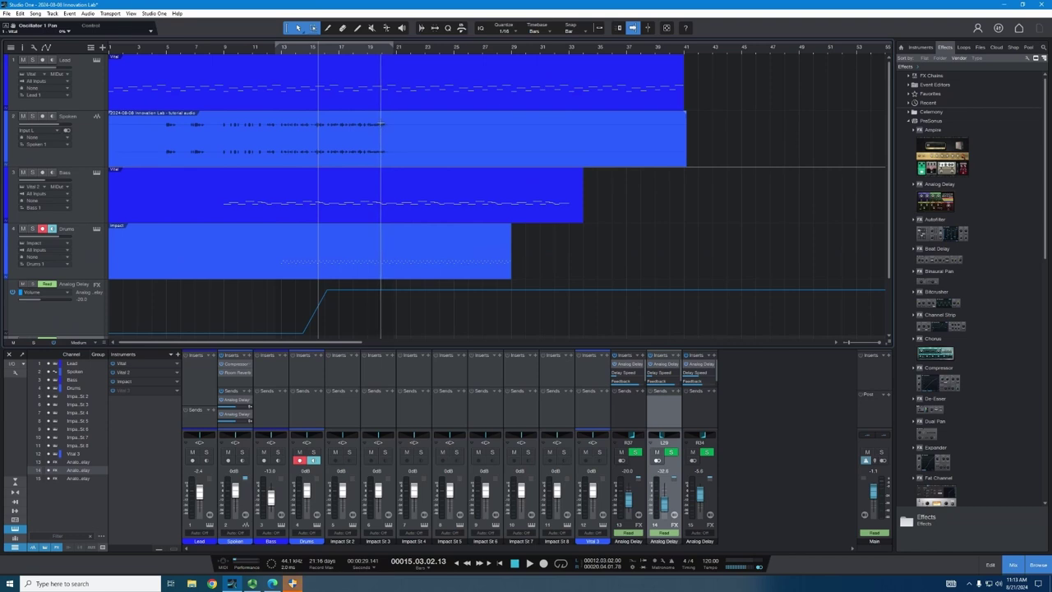
{"action": "left_click", "coordinate": [366, 53]}
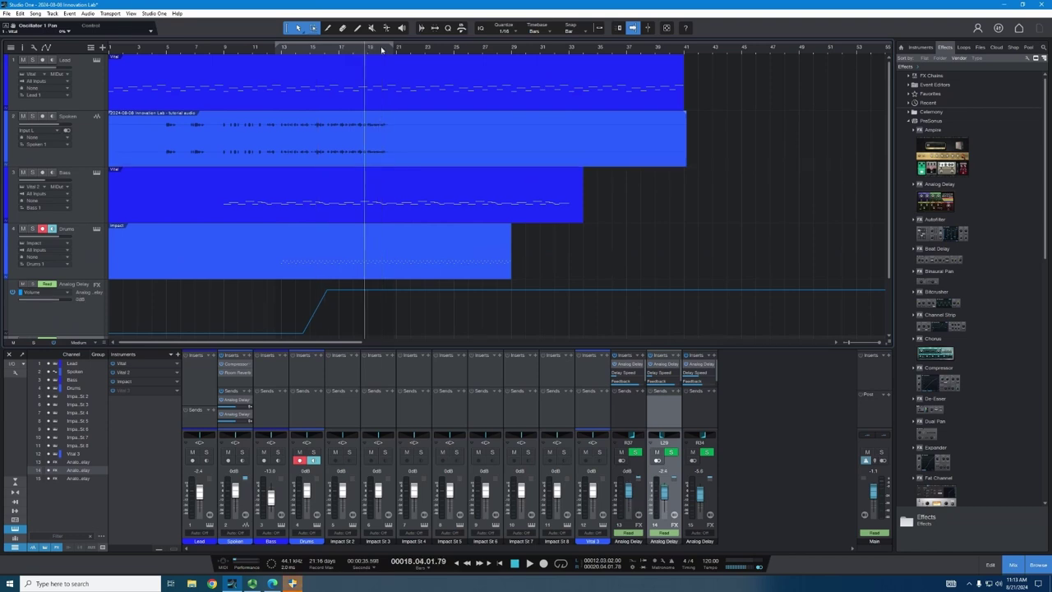
{"action": "left_click", "coordinate": [383, 53]}
{"action": "left_click", "coordinate": [369, 54]}
{"action": "left_click", "coordinate": [369, 55]}
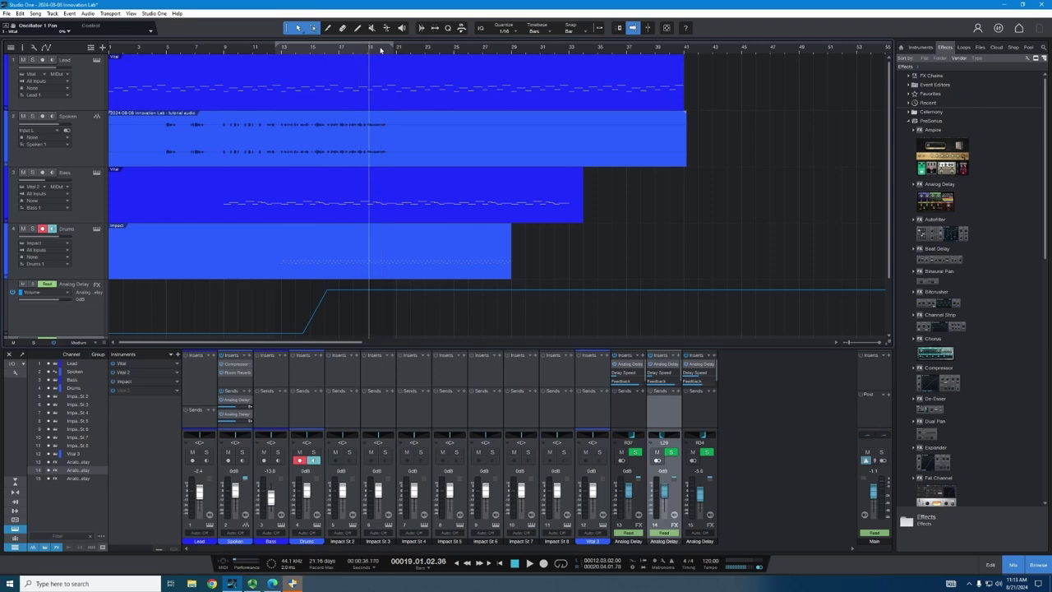
{"action": "left_click", "coordinate": [381, 52]}
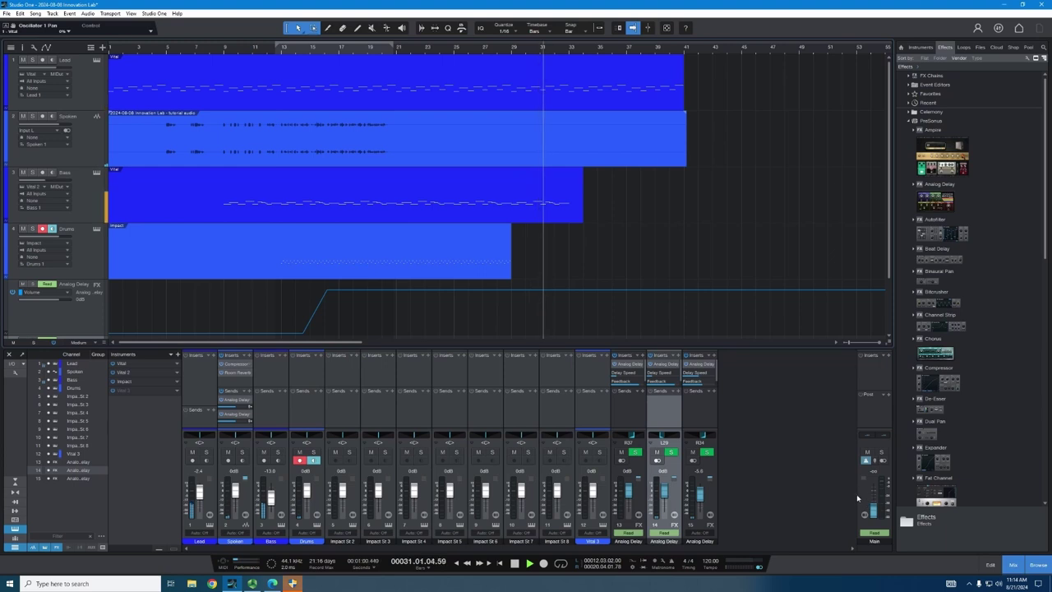
{"action": "key", "text": "space"}
{"action": "scroll", "coordinate": [645, 316], "scroll_direction": "down", "scroll_amount": 3}
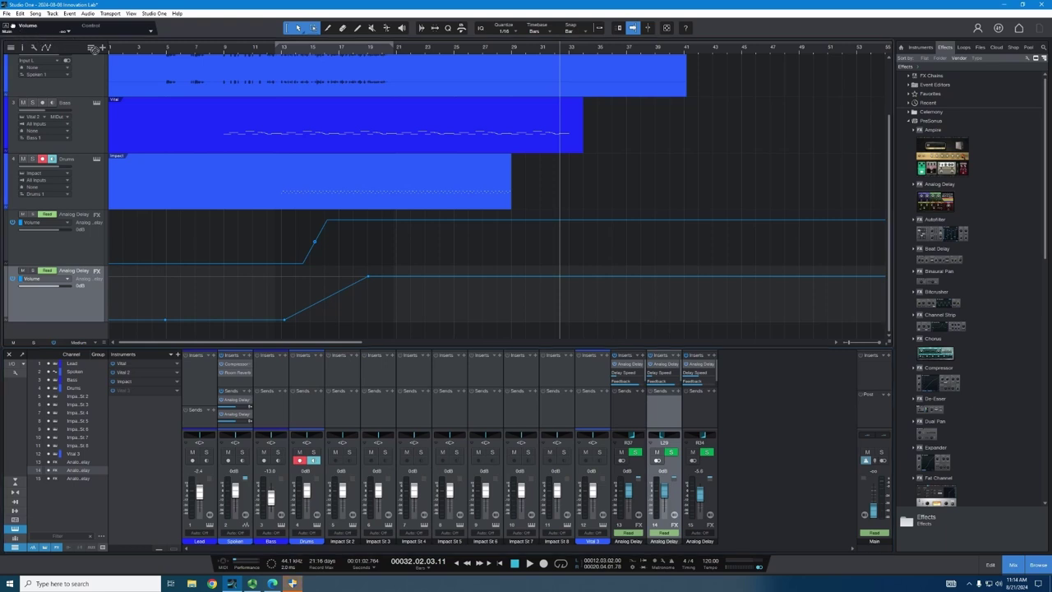
Drag Main Volume into the arrange view to give it its own automation lane
{"action": "left_click_drag", "start_coordinate": [95, 49], "coordinate": [113, 333]}
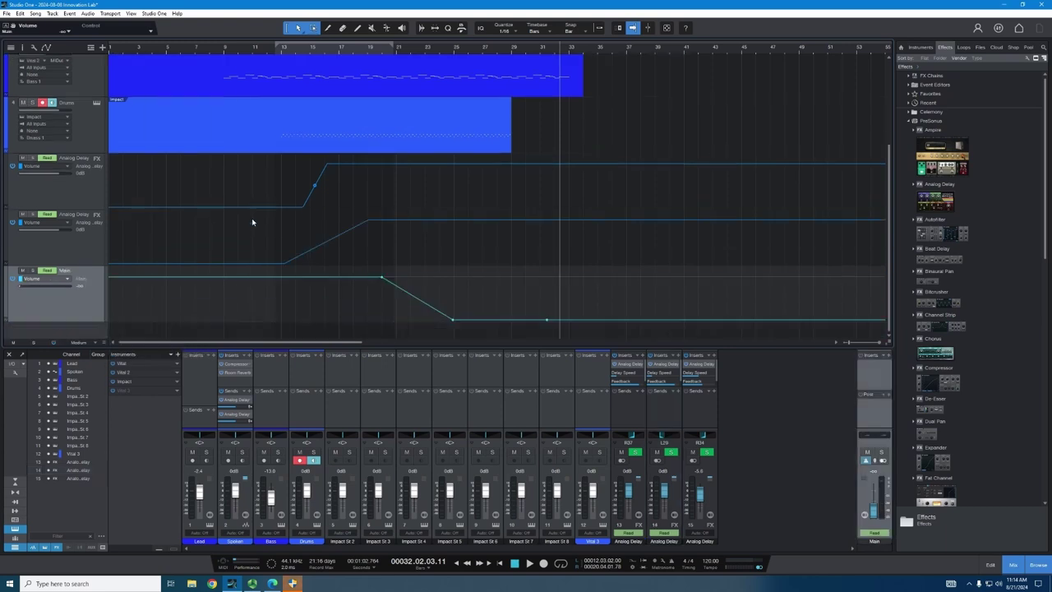
{"action": "mouse_move", "coordinate": [383, 281]}
{"action": "left_click", "coordinate": [417, 298]}
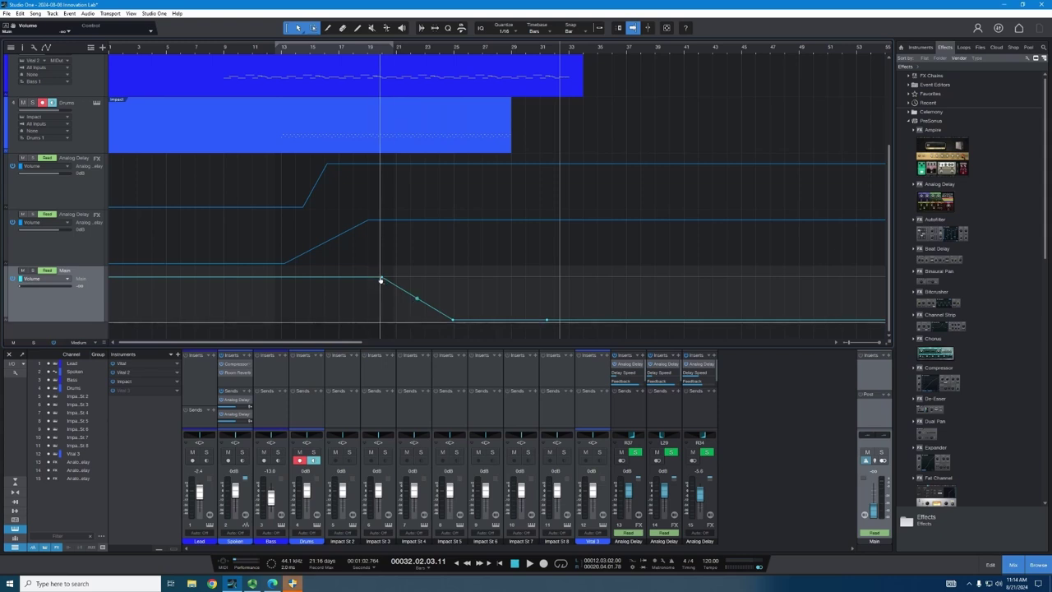
{"action": "key", "text": "ctrl+z"}
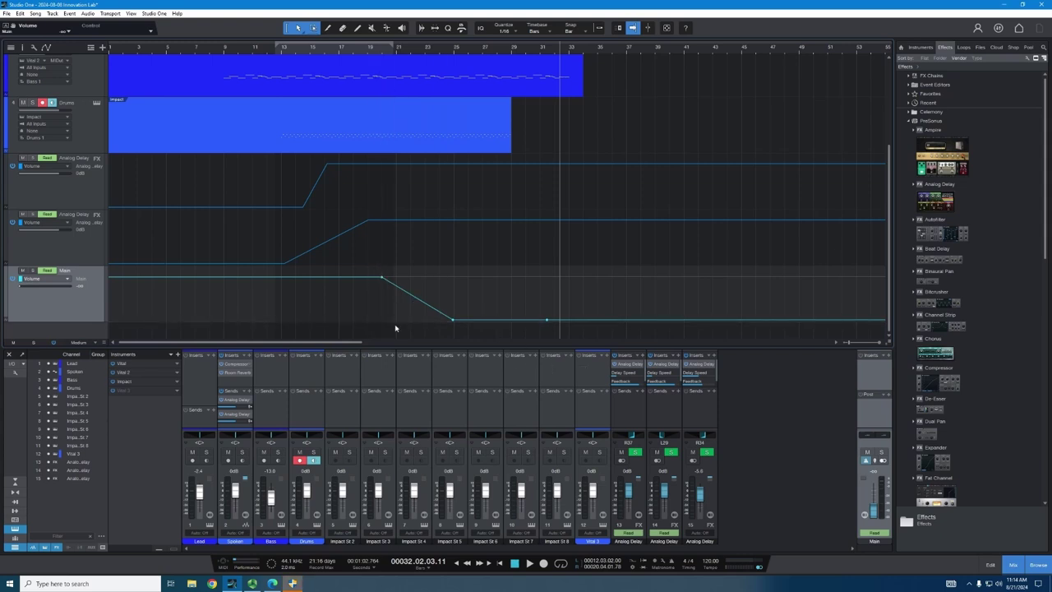
Play from bar 20 and add two points on the silent tail of the Main fade-out
{"action": "scroll", "coordinate": [378, 205], "scroll_direction": "up", "scroll_amount": 5}
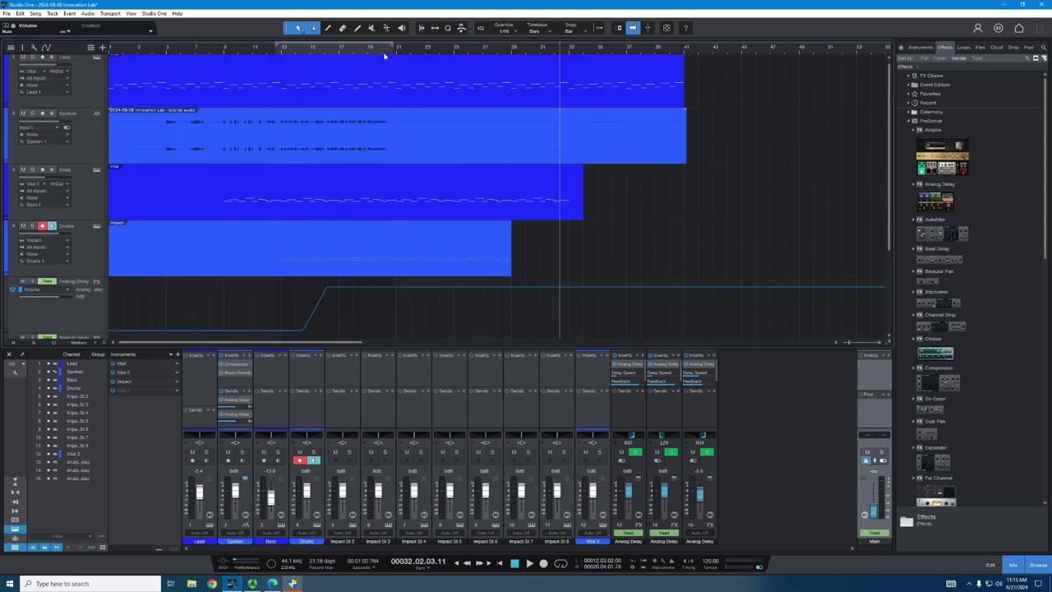
{"action": "left_click", "coordinate": [382, 52]}
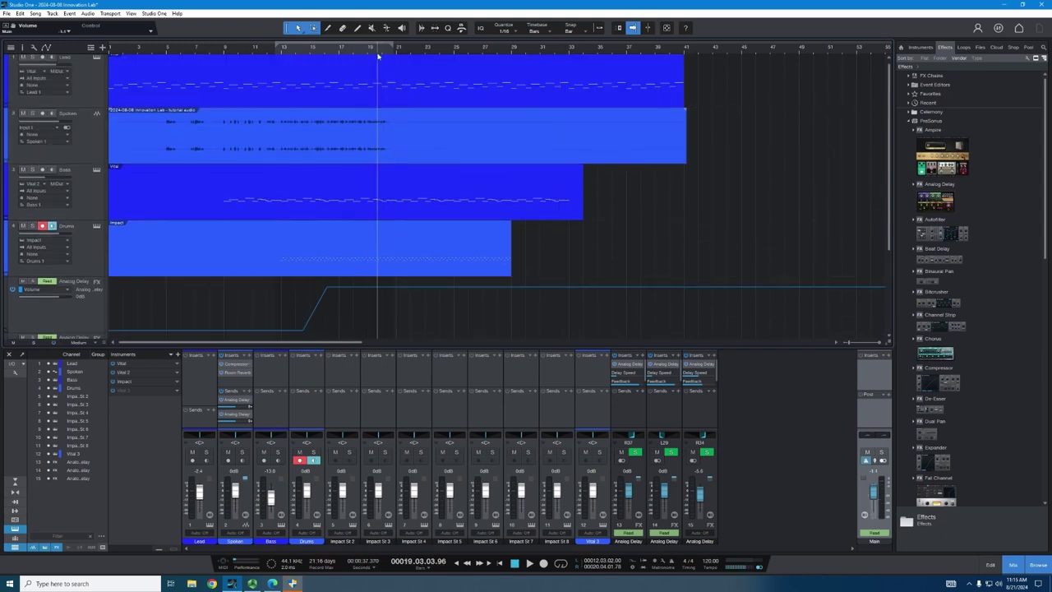
{"action": "scroll", "coordinate": [381, 246], "scroll_direction": "down", "scroll_amount": 3}
{"action": "scroll", "coordinate": [411, 292], "scroll_direction": "down", "scroll_amount": 1}
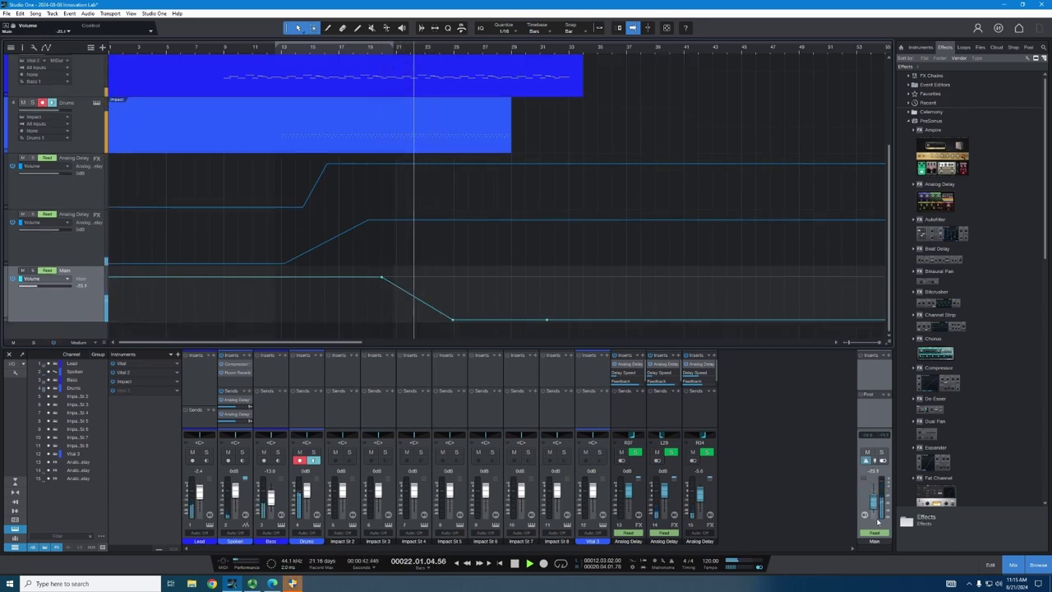
{"action": "left_click", "coordinate": [417, 299]}
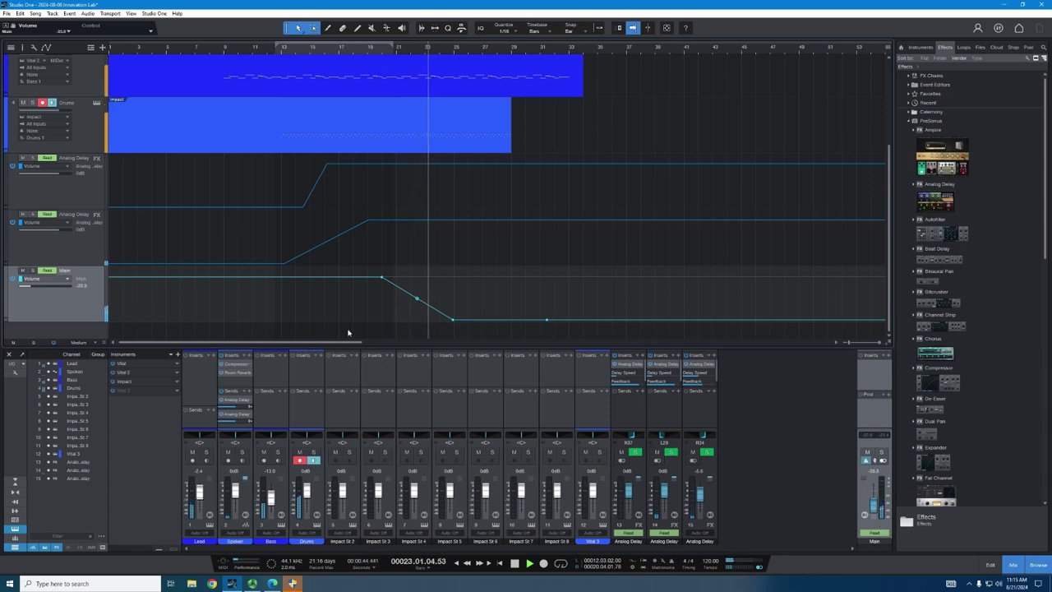
{"action": "key", "text": "ctrl+z"}
{"action": "left_click", "coordinate": [500, 320]}
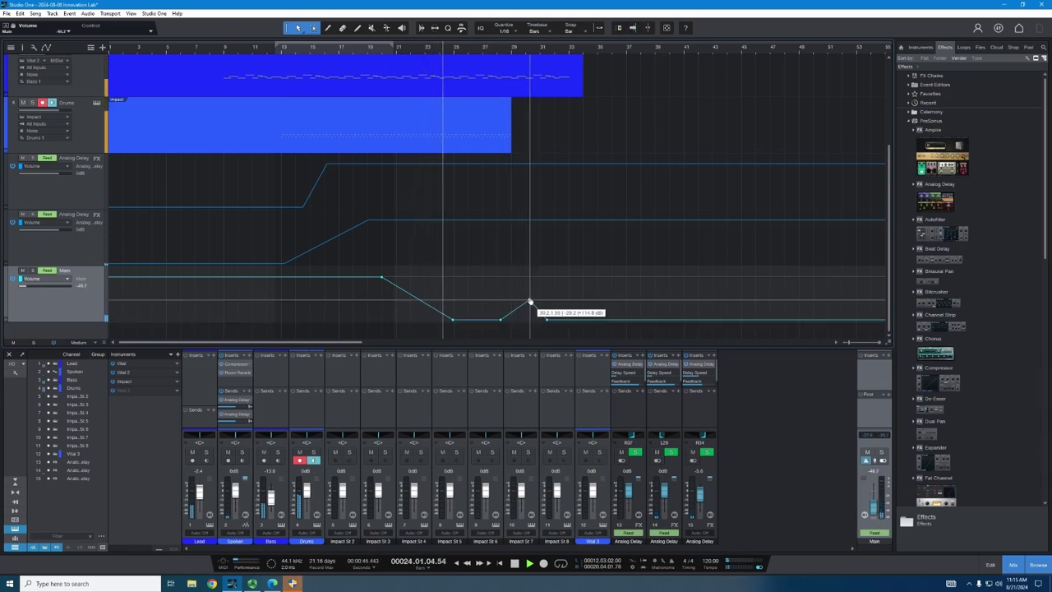
{"action": "left_click", "coordinate": [516, 320]}
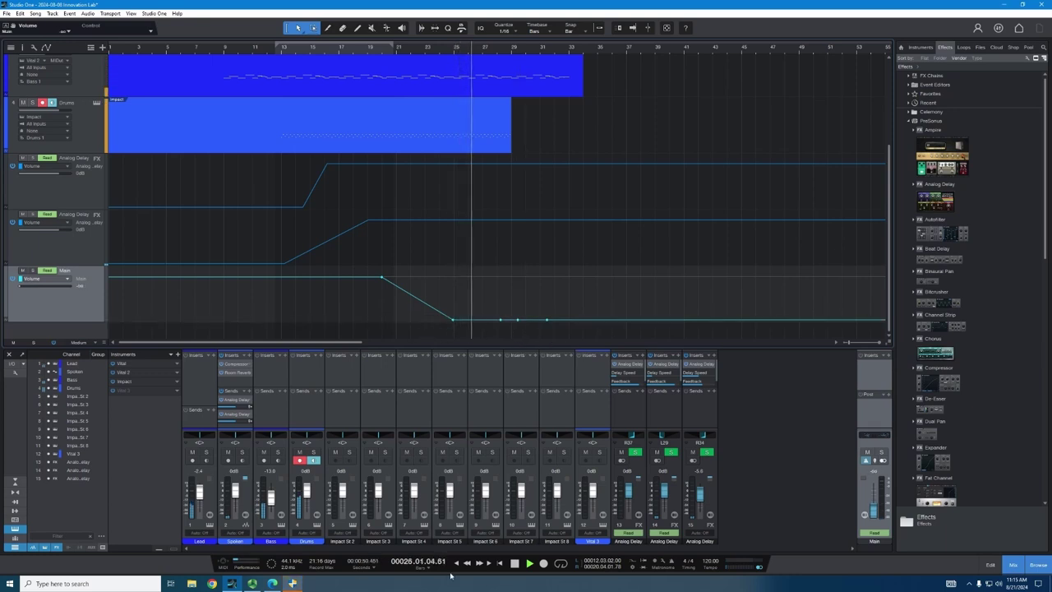
{"action": "key", "text": "f"}
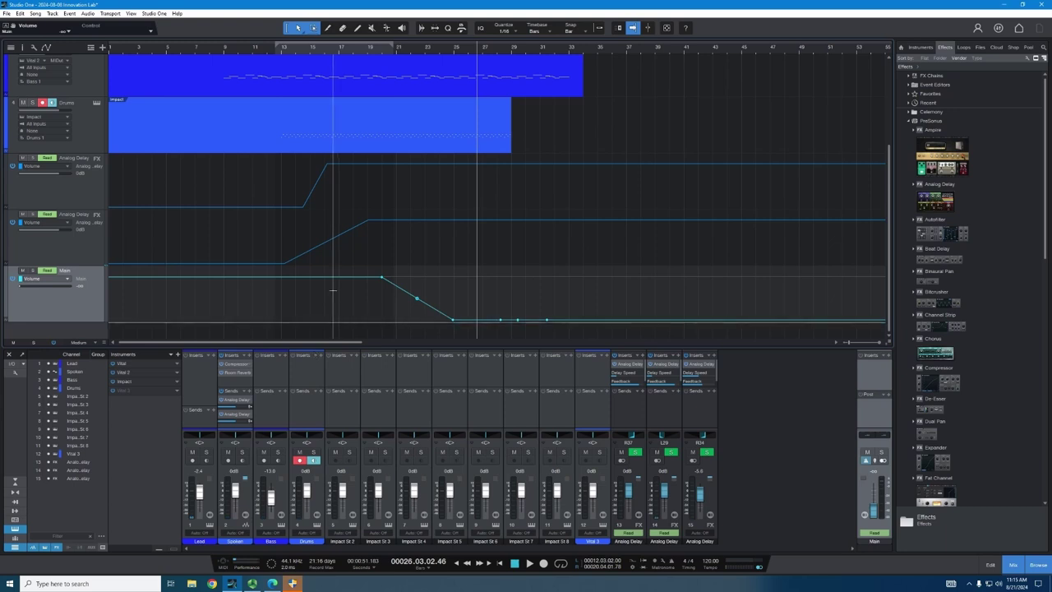
{"action": "scroll", "coordinate": [336, 260], "scroll_direction": "up", "scroll_amount": 5}
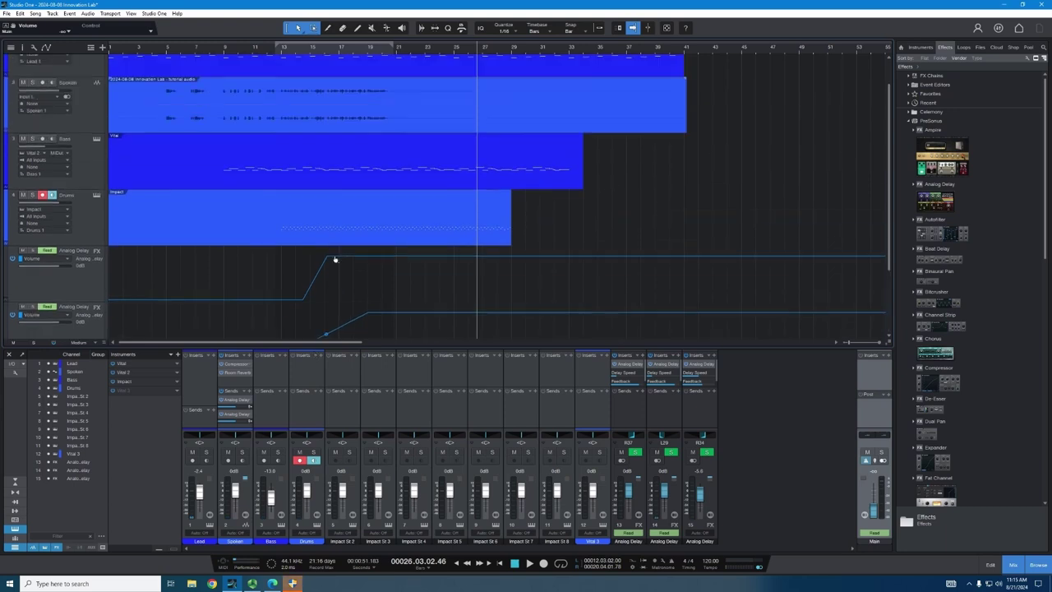
Arm the Lead track, return to the song start, and open Lead's Vital editor
{"action": "left_click", "coordinate": [96, 68]}
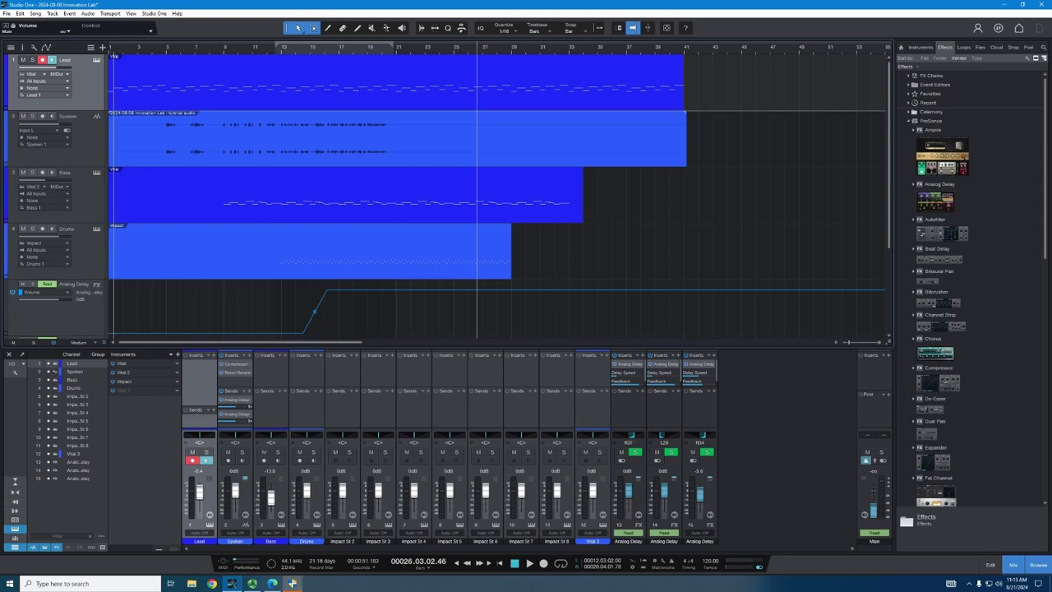
{"action": "key", "text": "comma"}
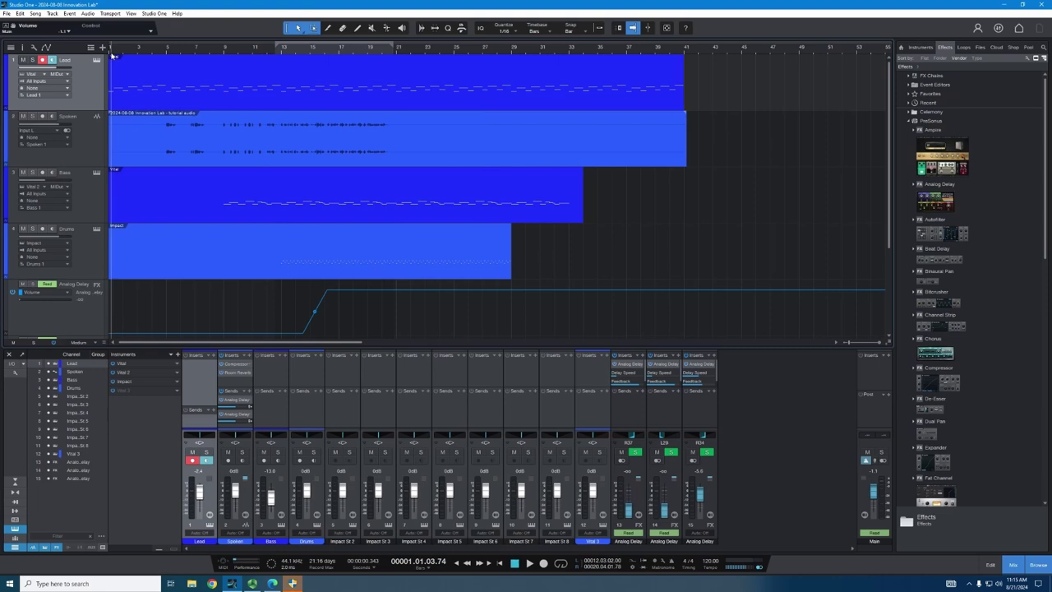
{"action": "left_click", "coordinate": [97, 61]}
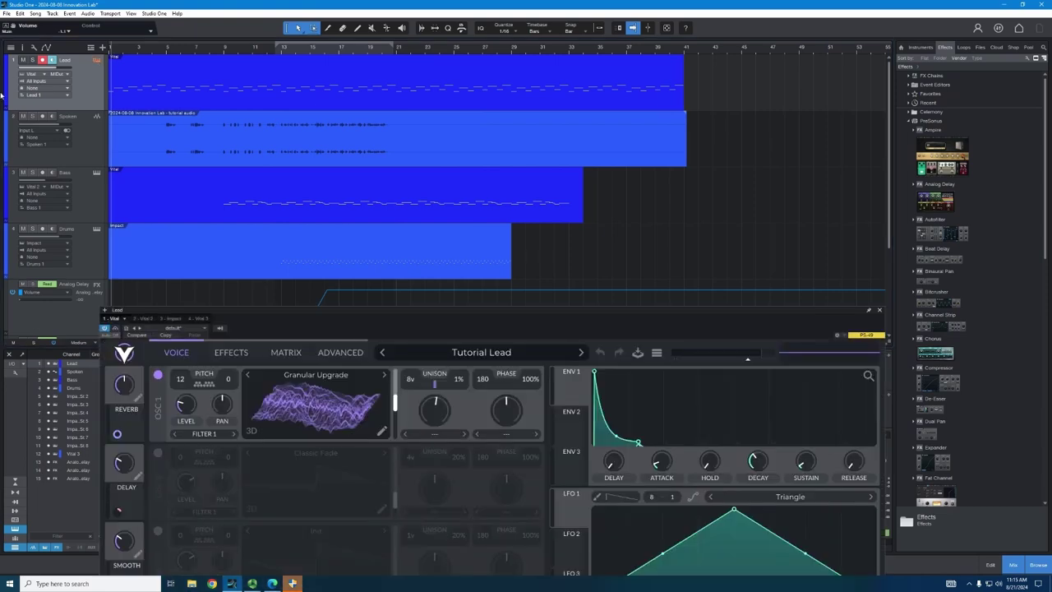
Drag Vital's Oscillator 1 Pan control onto the Lead track as automation, then close Vital
{"action": "double_click", "coordinate": [461, 312]}
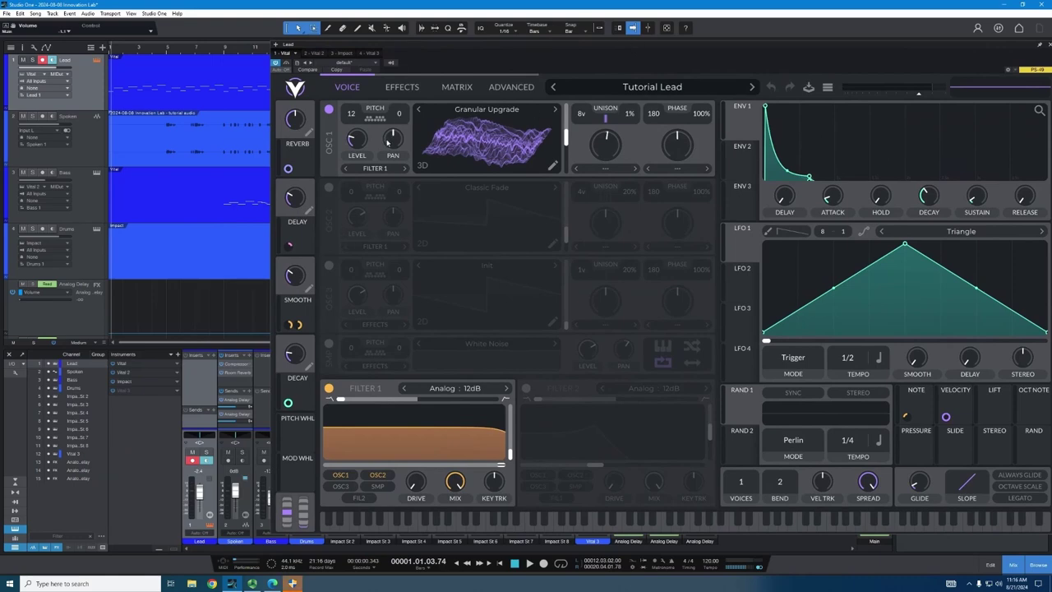
{"action": "mouse_move", "coordinate": [389, 143]}
{"action": "left_click", "coordinate": [356, 167]}
{"action": "left_click_drag", "start_coordinate": [10, 26], "coordinate": [117, 76]}
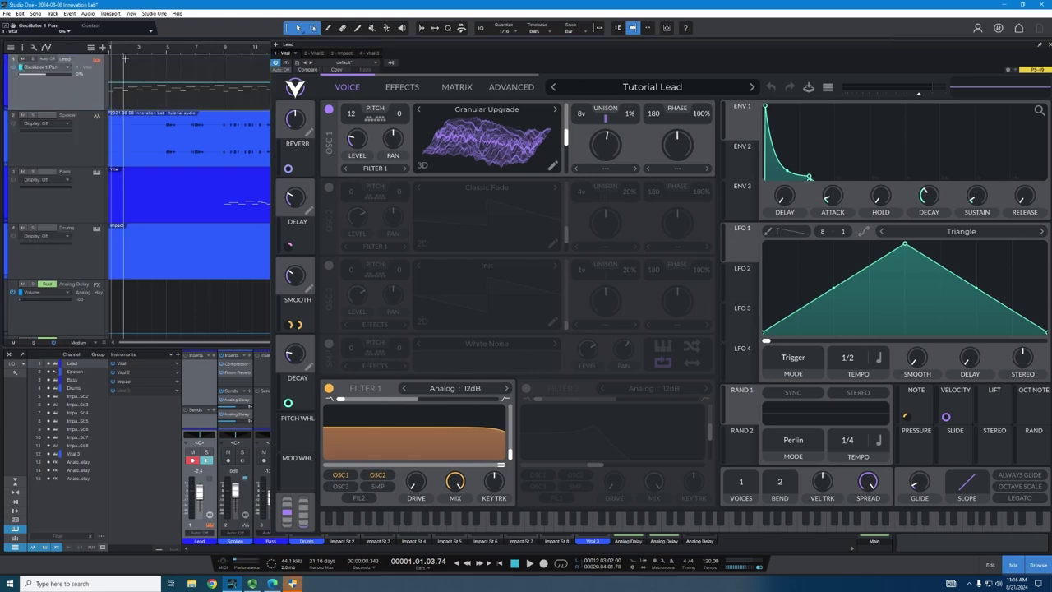
{"action": "left_click", "coordinate": [119, 53]}
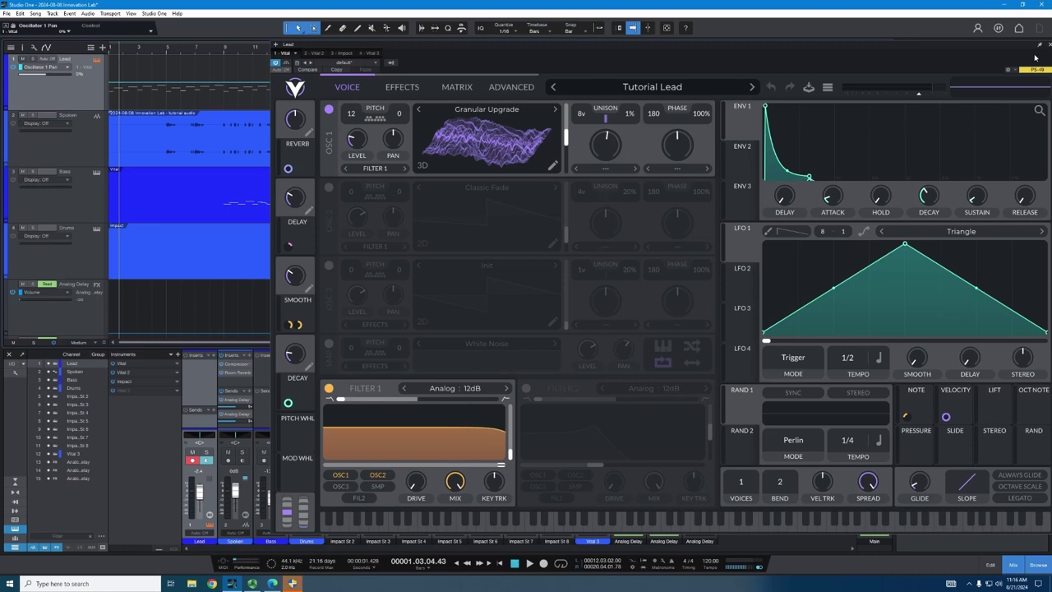
{"action": "key", "text": "F5"}
{"action": "left_click", "coordinate": [996, 72]}
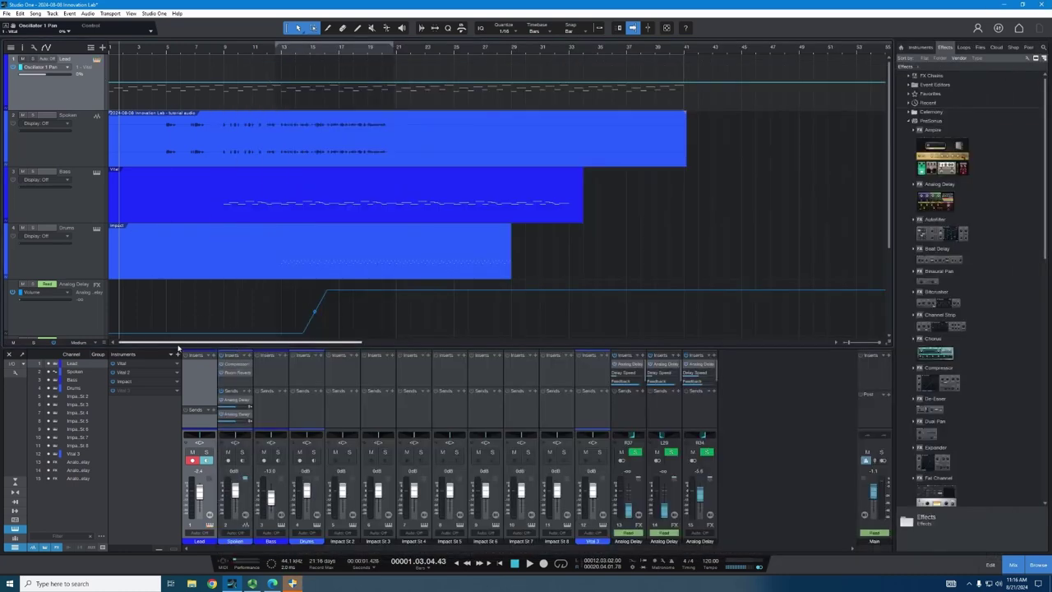
Move the first pan point to bar 2 and add a new point on the Oscillator 1 Pan line
{"action": "left_click_drag", "start_coordinate": [848, 343], "coordinate": [855, 342]}
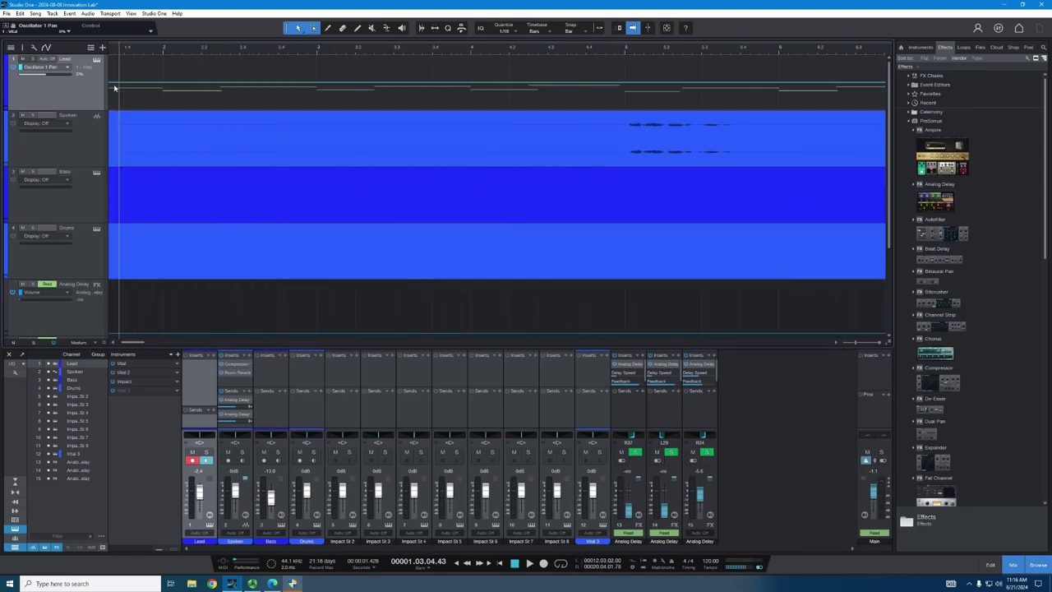
{"action": "left_click_drag", "start_coordinate": [111, 85], "coordinate": [164, 85]}
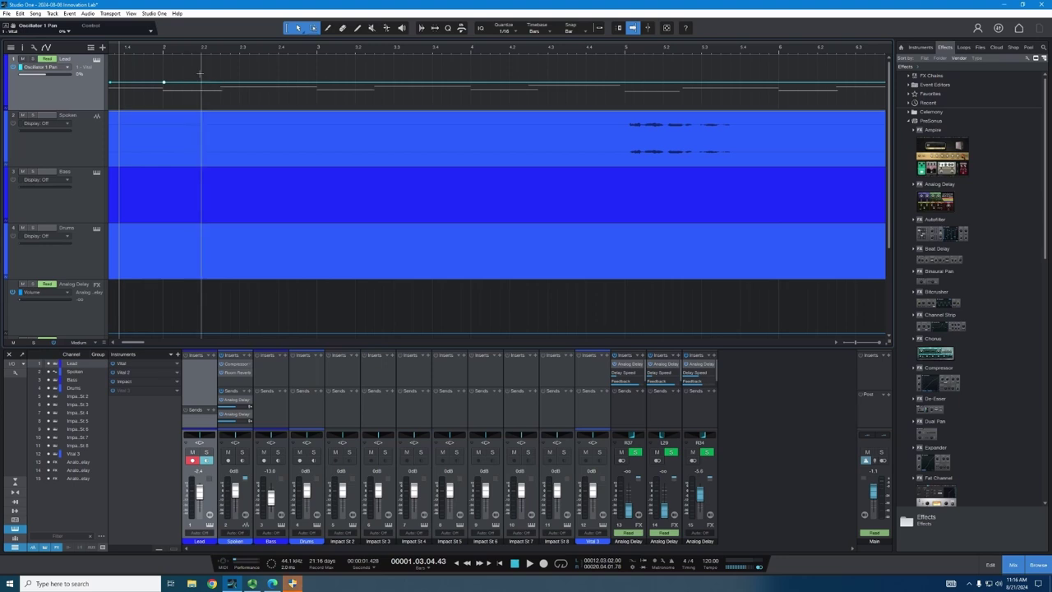
{"action": "mouse_move", "coordinate": [164, 85]}
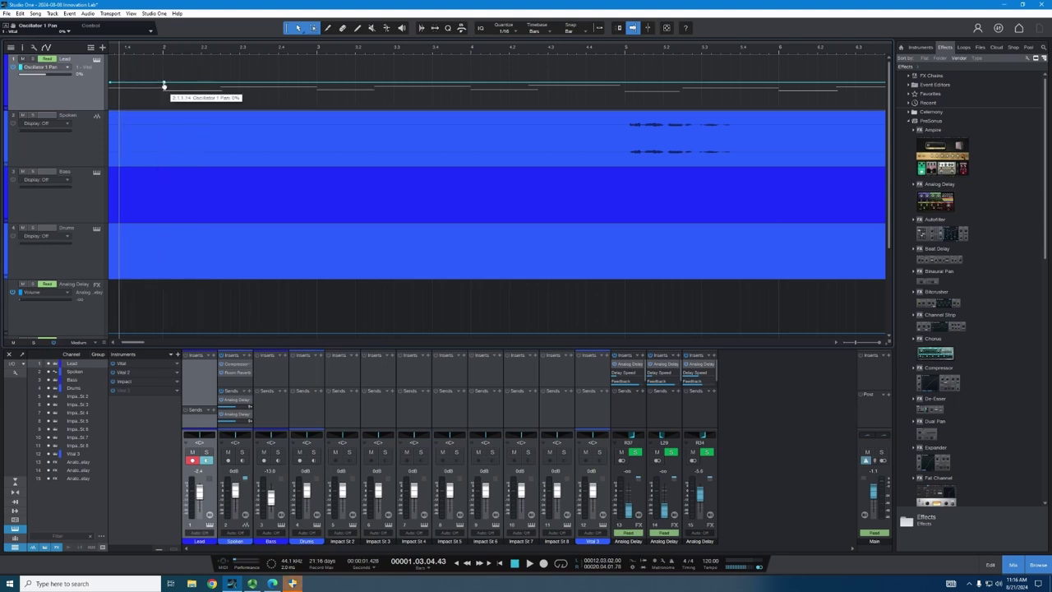
{"action": "left_click", "coordinate": [173, 82]}
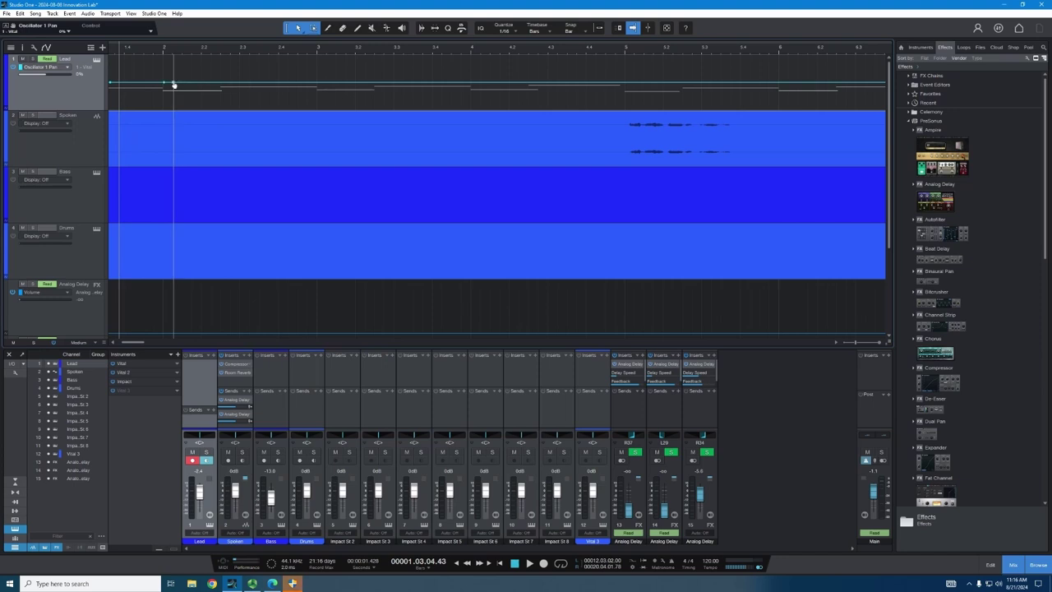
{"action": "mouse_move", "coordinate": [163, 85]}
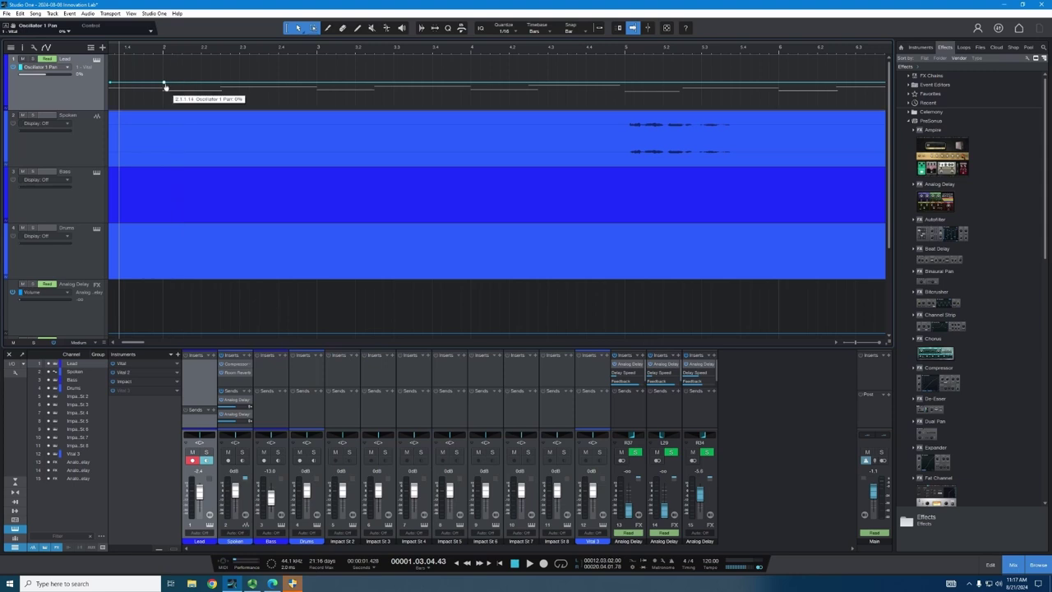
{"action": "mouse_move", "coordinate": [112, 86]}
Drop the bar 2 pan point to -100%, sliding the low point just before bar 2
{"action": "left_click_drag", "start_coordinate": [164, 86], "coordinate": [163, 106]}
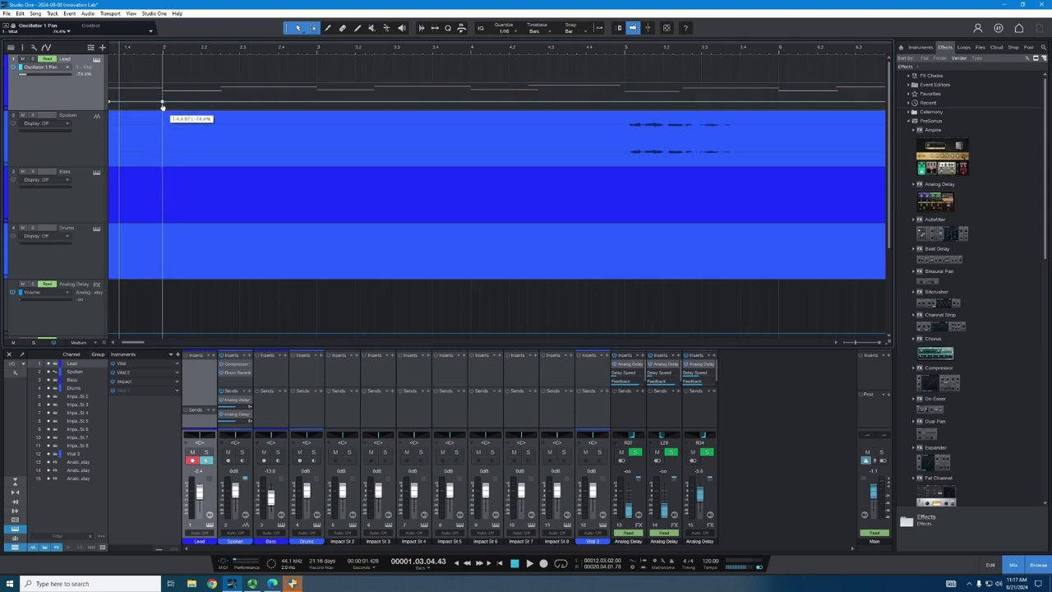
{"action": "key", "text": "ctrl+z"}
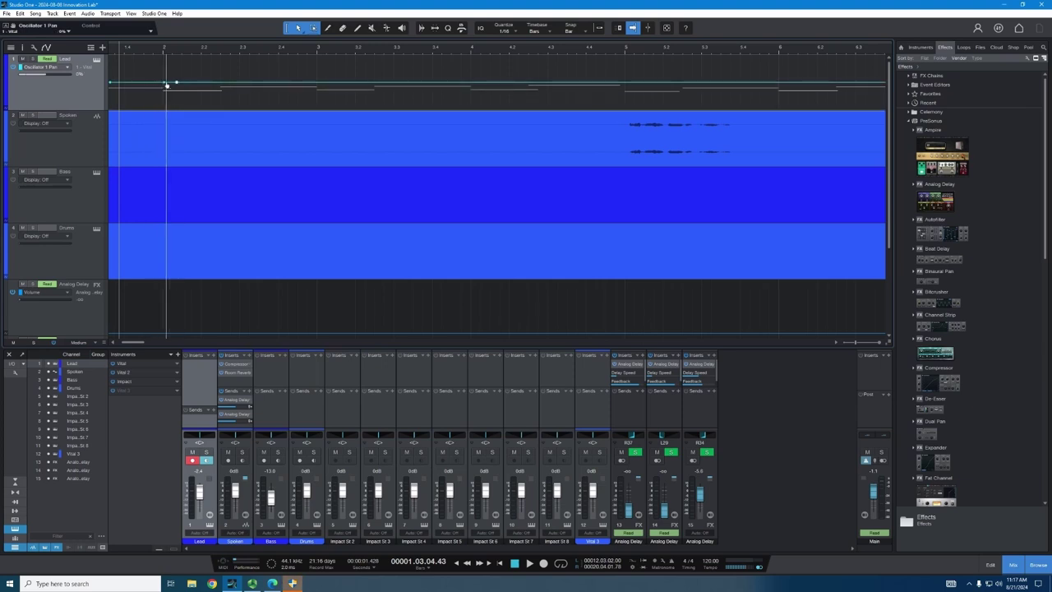
{"action": "mouse_move", "coordinate": [165, 85]}
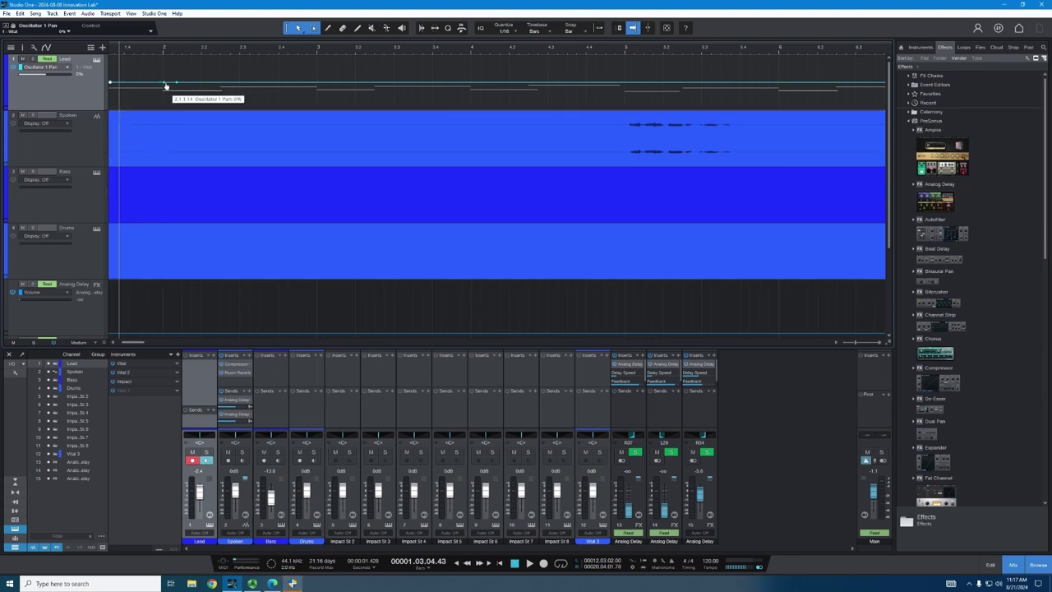
{"action": "left_click_drag", "start_coordinate": [164, 86], "coordinate": [161, 120]}
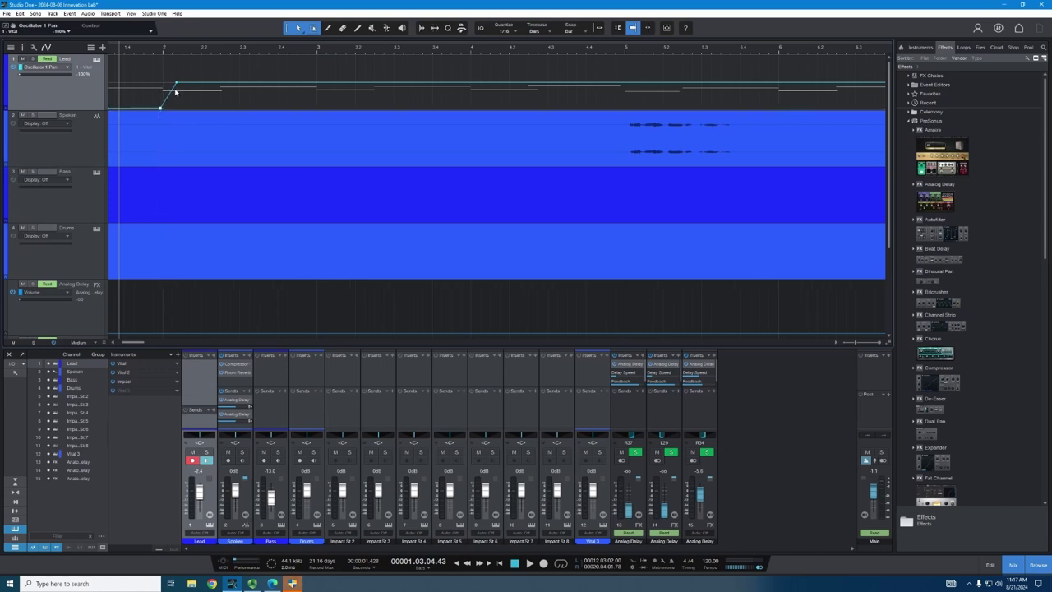
{"action": "left_click_drag", "start_coordinate": [177, 86], "coordinate": [161, 107]}
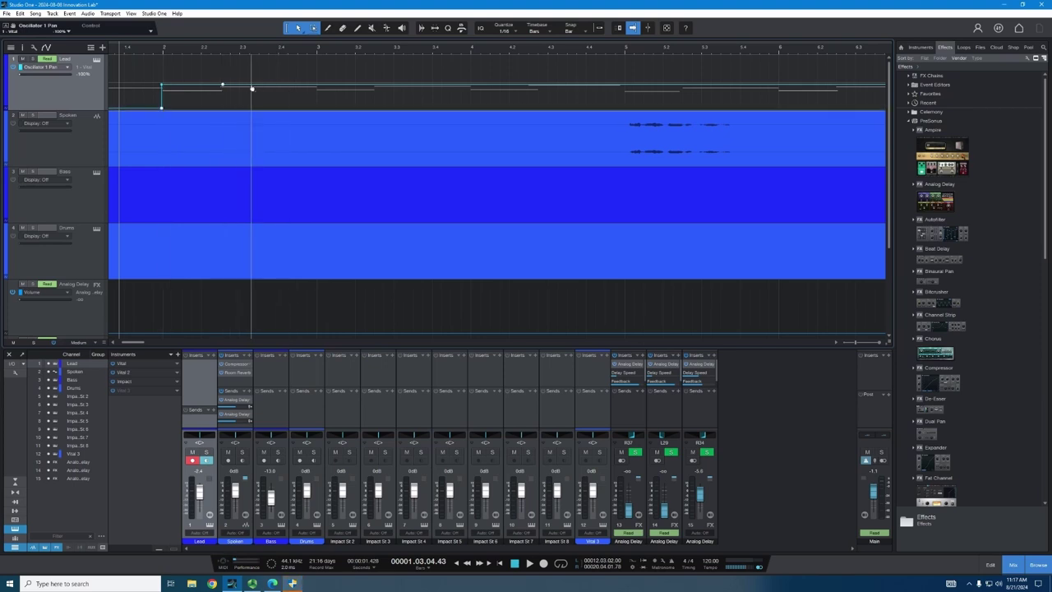
Form a vertical step up to the lane top and back to -100% near bar 2.2
{"action": "left_click", "coordinate": [238, 85]}
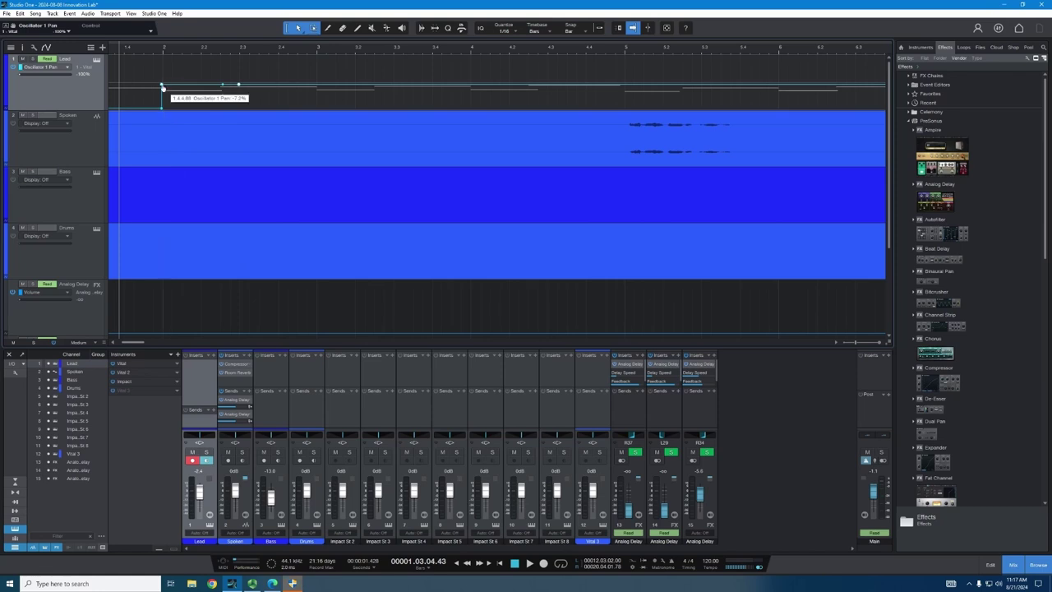
{"action": "left_click_drag", "start_coordinate": [222, 86], "coordinate": [223, 55]}
{"action": "left_click_drag", "start_coordinate": [164, 110], "coordinate": [164, 108]}
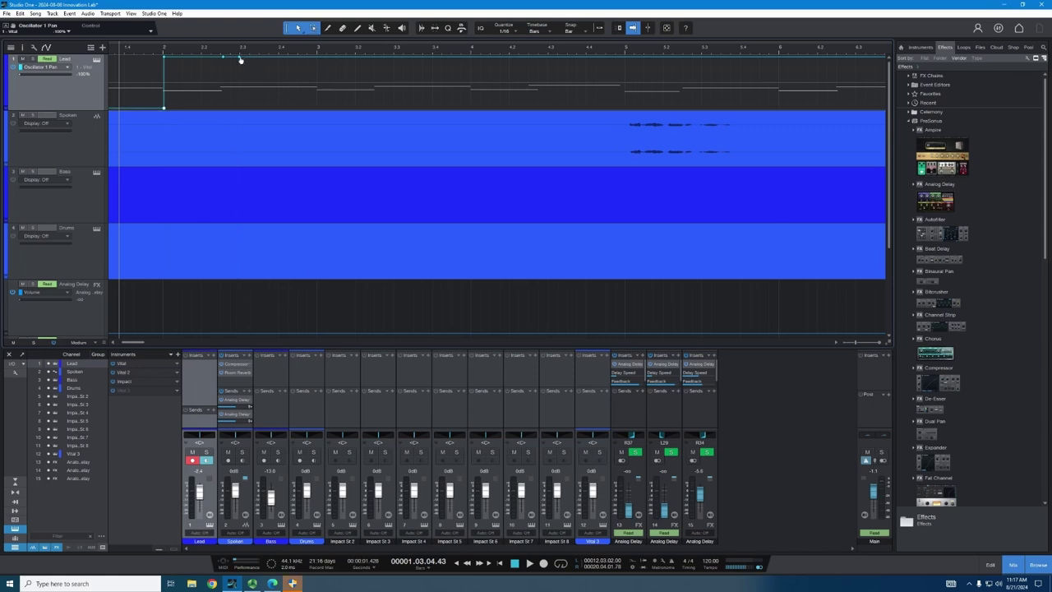
{"action": "left_click_drag", "start_coordinate": [238, 56], "coordinate": [220, 116]}
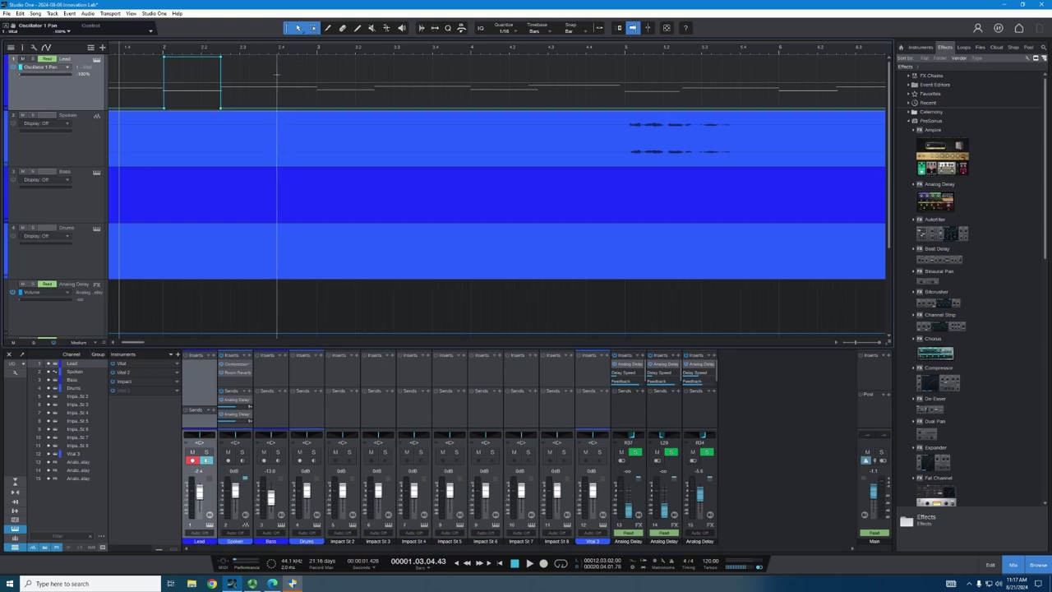
Select the pan automation from bar 2.4 back to the start, then clear the selection
{"action": "left_click_drag", "start_coordinate": [277, 74], "coordinate": [115, 115]}
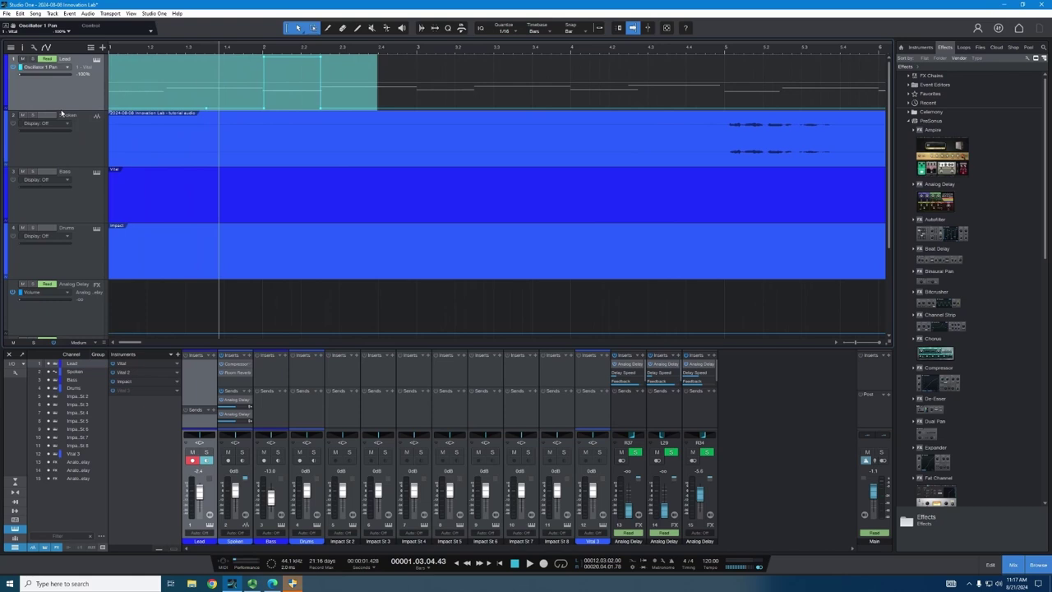
{"action": "left_click", "coordinate": [415, 76]}
{"action": "left_click_drag", "start_coordinate": [383, 82], "coordinate": [89, 85]}
{"action": "left_click", "coordinate": [322, 107]}
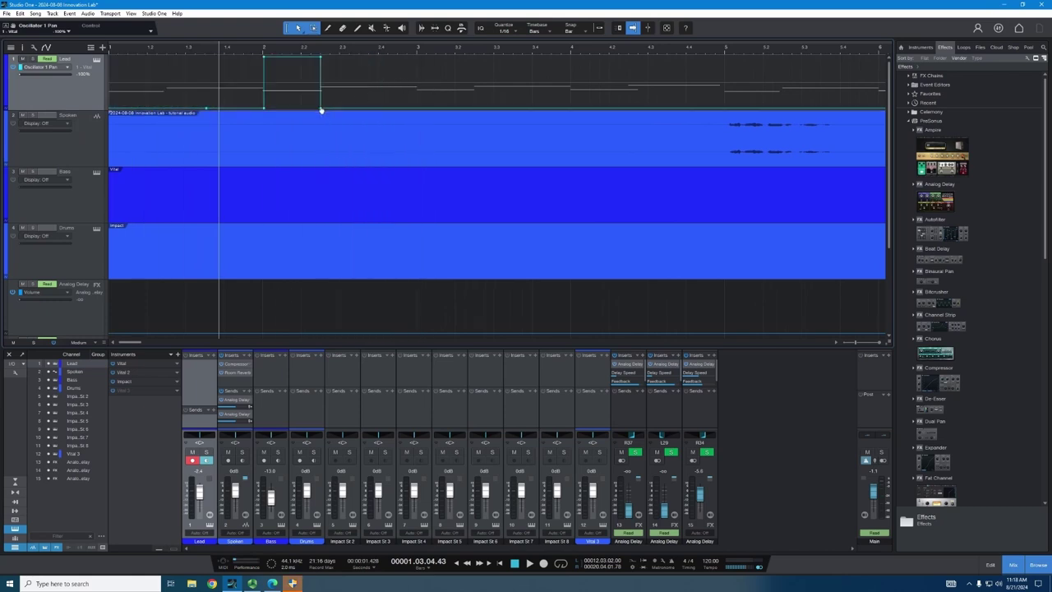
{"action": "left_click_drag", "start_coordinate": [176, 101], "coordinate": [143, 90]}
{"action": "left_click", "coordinate": [202, 105]}
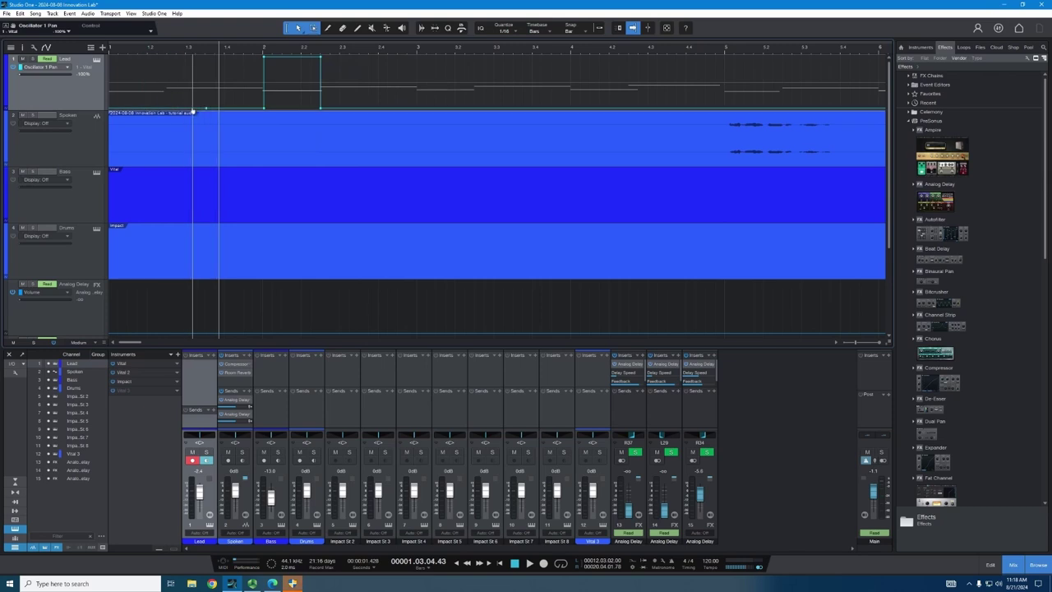
Add a square pulse before bar 1.3, rising to the lane top and dropping to -100%
{"action": "left_click", "coordinate": [167, 98]}
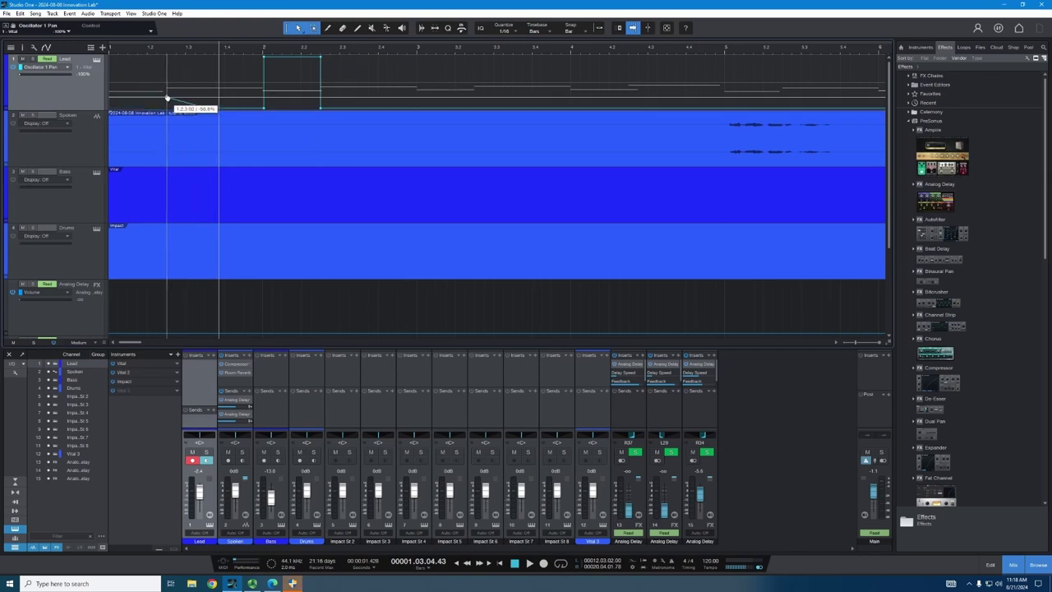
{"action": "left_click_drag", "start_coordinate": [166, 97], "coordinate": [167, 56]}
{"action": "left_click", "coordinate": [187, 102]}
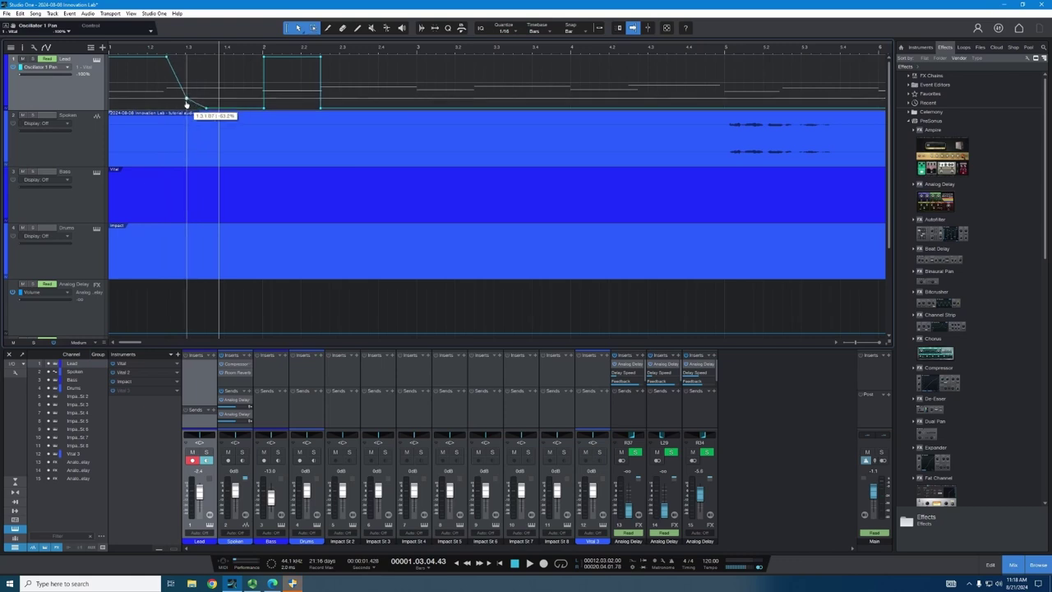
{"action": "left_click_drag", "start_coordinate": [187, 103], "coordinate": [166, 121]}
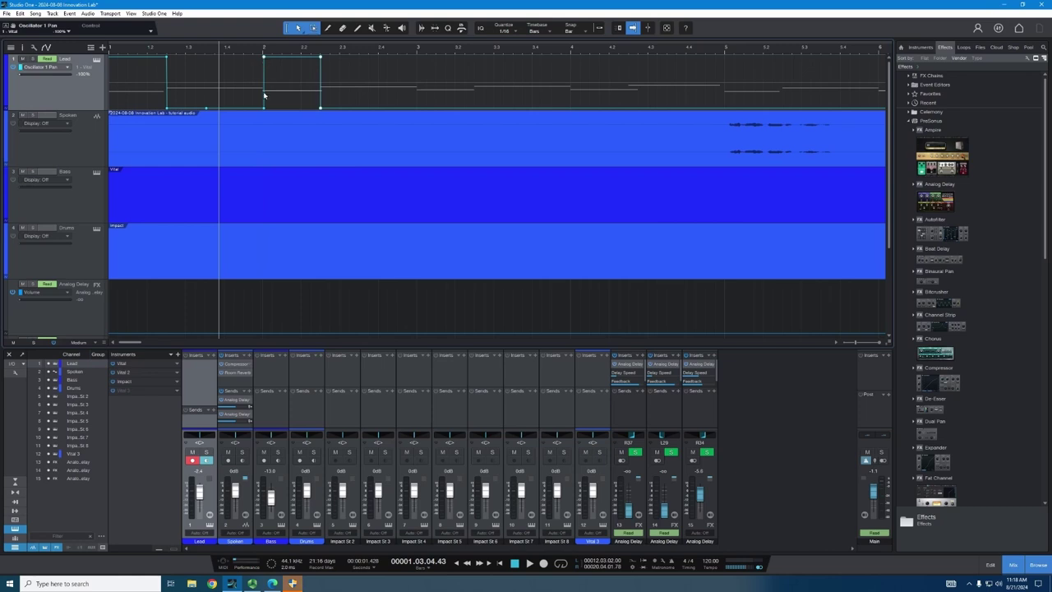
Extend the bar 2 pulse's top rightward, end it, and align its lower corner
{"action": "left_click", "coordinate": [359, 113]}
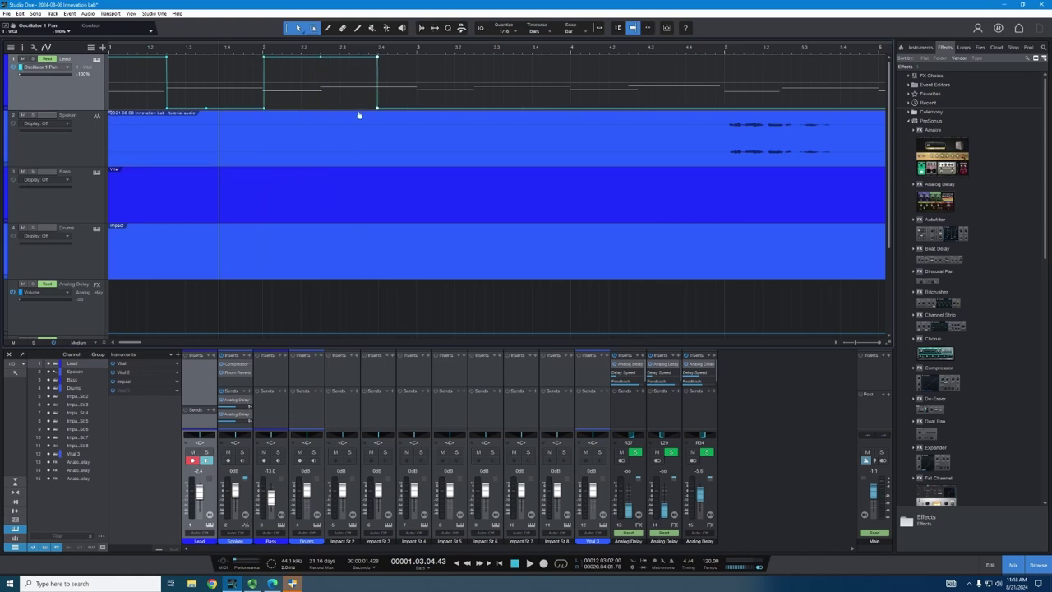
{"action": "left_click", "coordinate": [324, 58]}
{"action": "mouse_move", "coordinate": [324, 64]}
{"action": "left_mouse_down"}
{"action": "mouse_move", "coordinate": [321, 110]}
{"action": "mouse_move", "coordinate": [325, 56]}
{"action": "left_mouse_up"}
{"action": "left_click_drag", "start_coordinate": [325, 109], "coordinate": [419, 115]}
Build a square pan pulse rising at bar 3 and dropping to -100% before bar 3.2
{"action": "left_click", "coordinate": [474, 110]}
{"action": "left_click", "coordinate": [481, 110]}
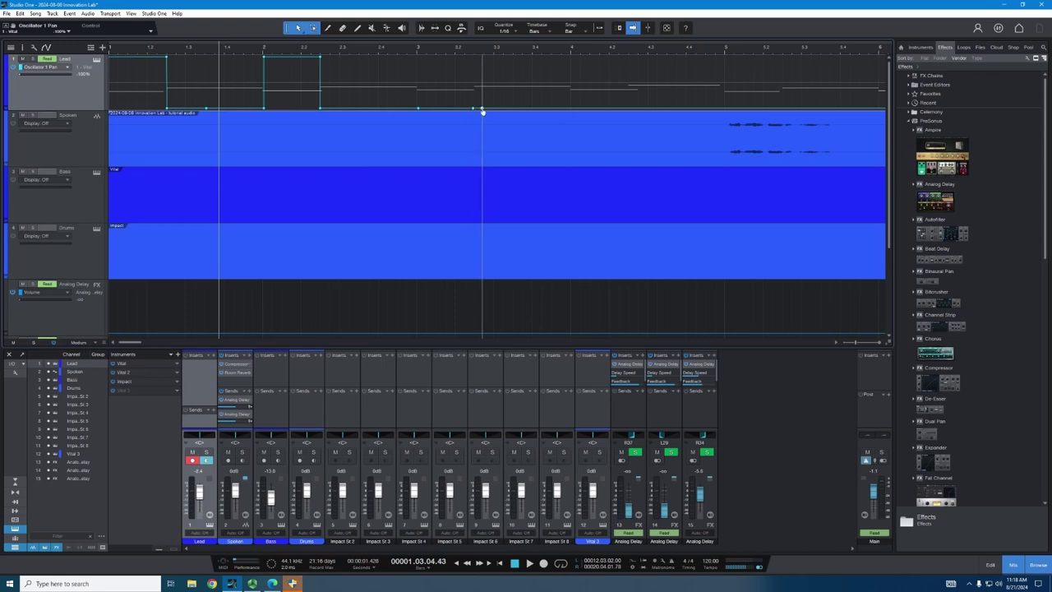
{"action": "left_click_drag", "start_coordinate": [427, 110], "coordinate": [424, 59]}
{"action": "left_click_drag", "start_coordinate": [424, 105], "coordinate": [418, 143]}
{"action": "left_click_drag", "start_coordinate": [420, 62], "coordinate": [417, 57]}
{"action": "left_click_drag", "start_coordinate": [473, 112], "coordinate": [472, 57]}
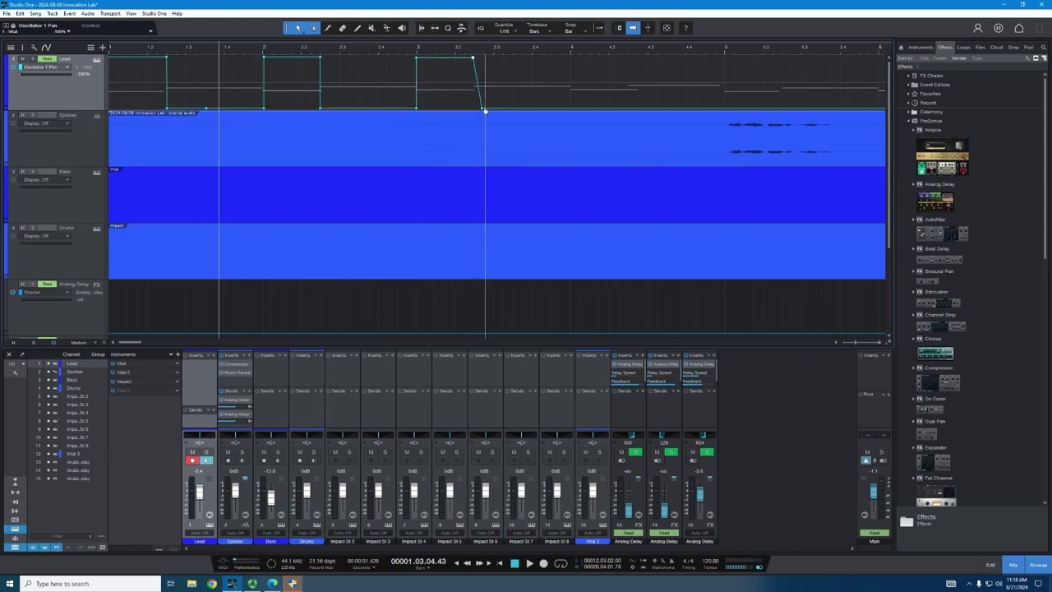
{"action": "left_click_drag", "start_coordinate": [482, 109], "coordinate": [472, 109]}
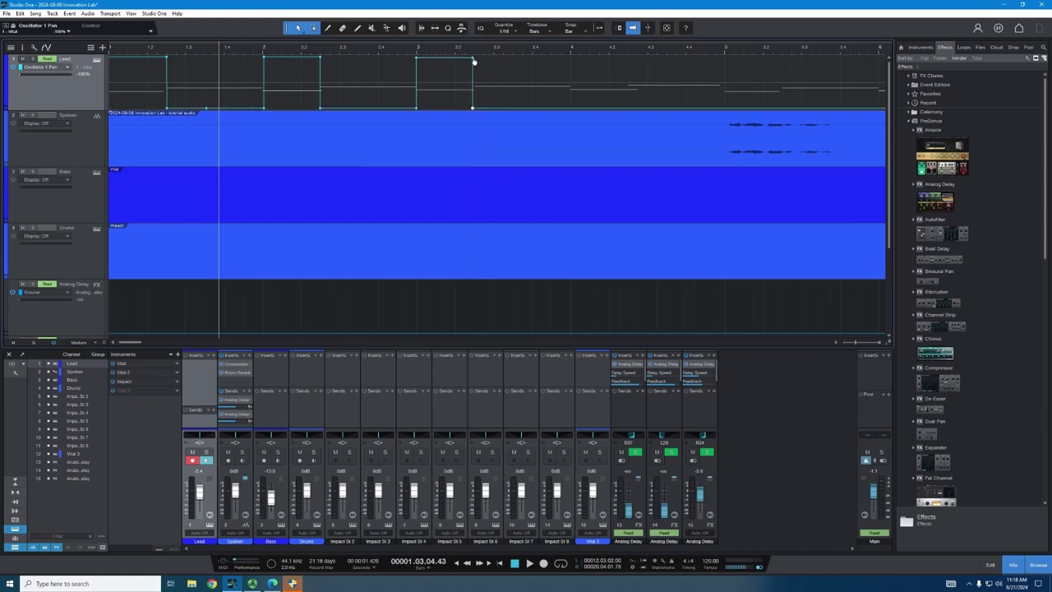
{"action": "left_click_drag", "start_coordinate": [473, 61], "coordinate": [475, 61]}
Play the song from the start, undo the pan pulses, and open the Lead track's Vital synth
{"action": "left_click", "coordinate": [501, 564]}
{"action": "left_click", "coordinate": [530, 564]}
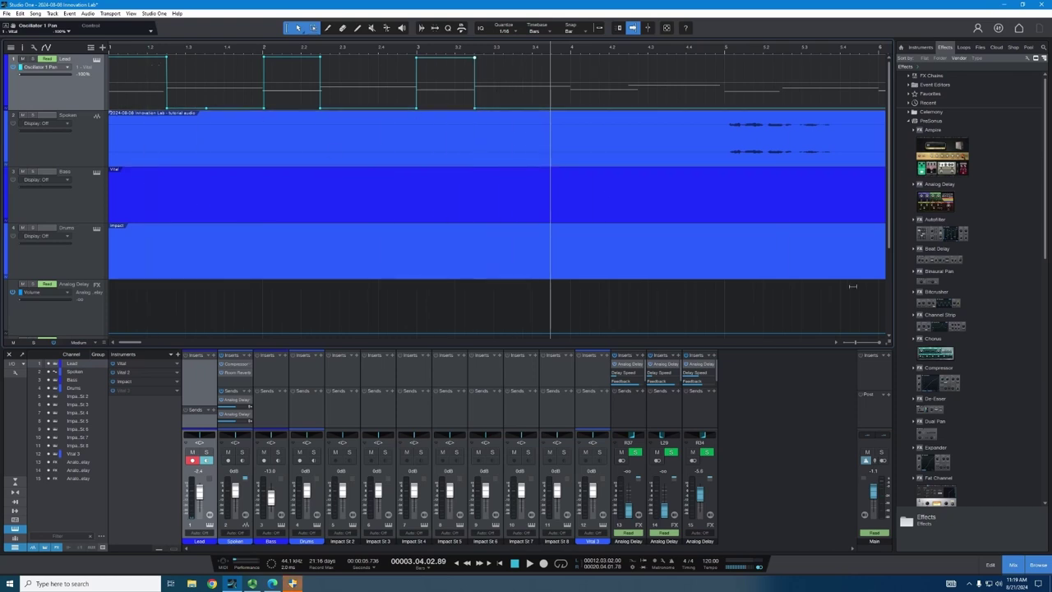
{"action": "key", "text": "ctrl+z"}
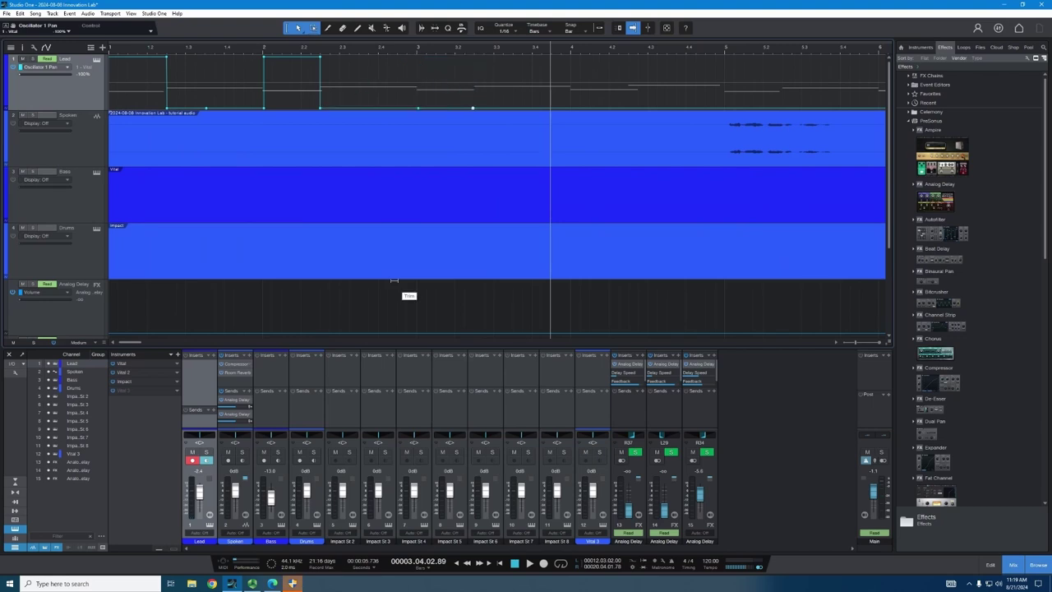
{"action": "key", "text": "ctrl+z"}
{"action": "key", "text": "ctrl+z"}
{"action": "key", "text": "ctrl+z"}
{"action": "key", "text": "ctrl+z"}
{"action": "key", "text": "ctrl+z"}
{"action": "key", "text": "ctrl+z"}
{"action": "key", "text": "ctrl+z"}
{"action": "key", "text": "ctrl+z"}
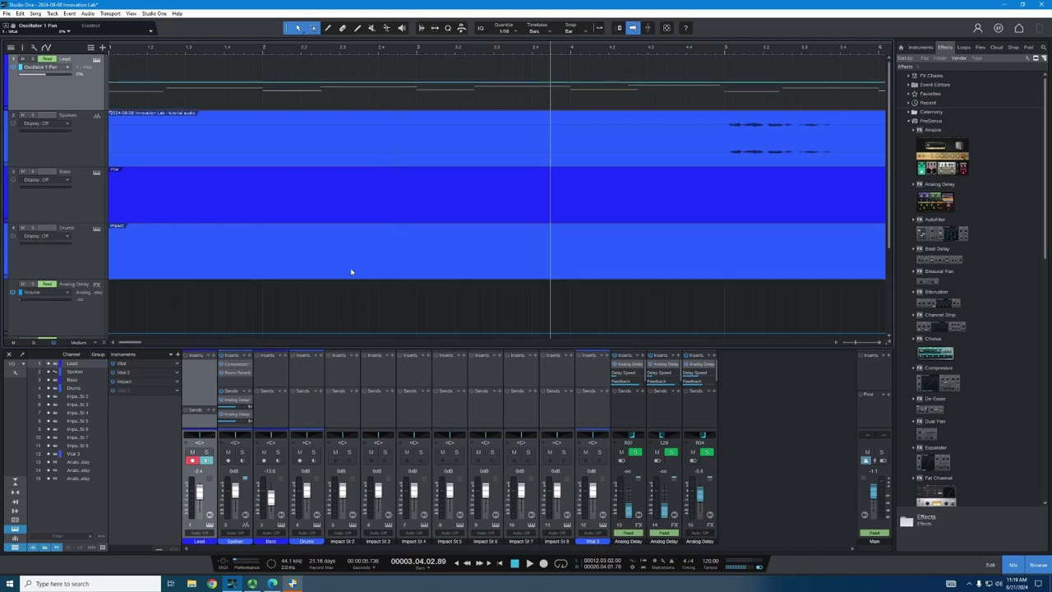
{"action": "left_click", "coordinate": [97, 61]}
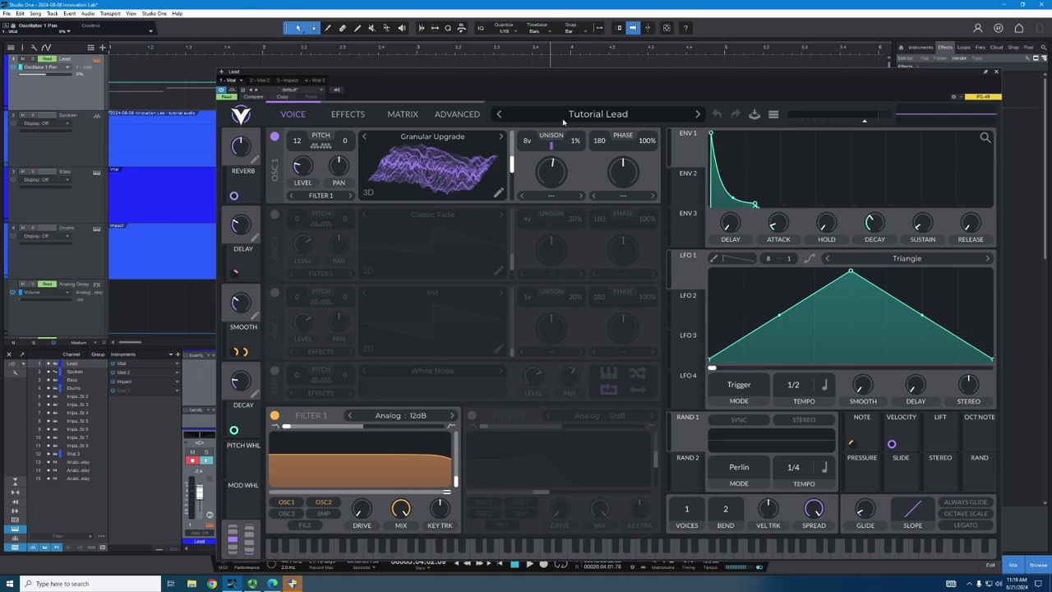
Look over the Vital plug-in window showing the Tutorial Lead preset
{"action": "mouse_move", "coordinate": [621, 173]}
Close Vital and enlarge the arrangement so another automation lane fits
{"action": "left_click", "coordinate": [996, 72]}
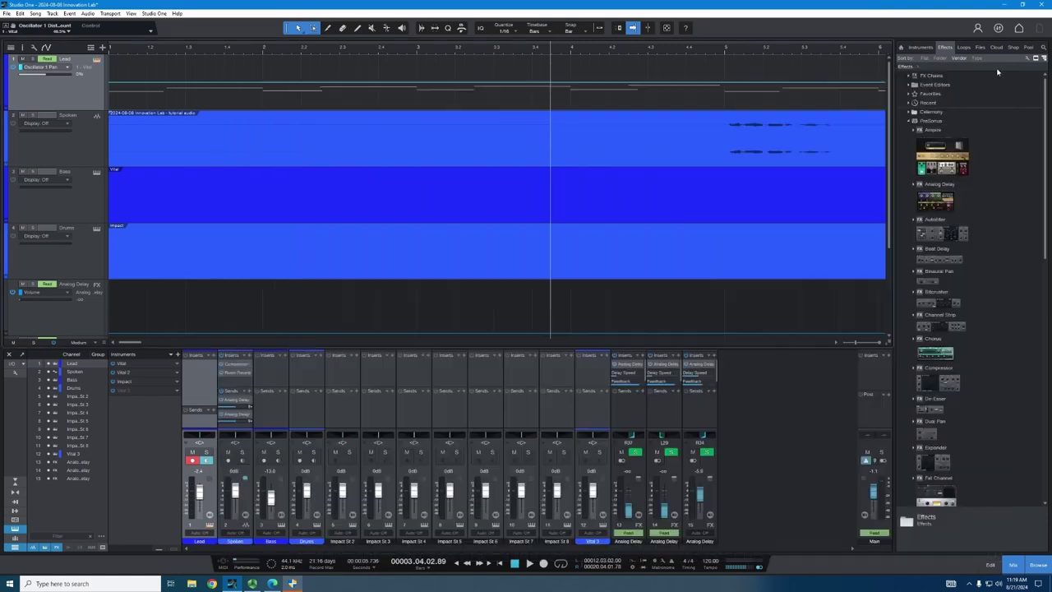
{"action": "scroll", "coordinate": [459, 212], "scroll_direction": "down", "scroll_amount": 3}
{"action": "scroll", "coordinate": [459, 212], "scroll_direction": "up", "scroll_amount": 3}
{"action": "left_click_drag", "start_coordinate": [797, 348], "coordinate": [846, 394]}
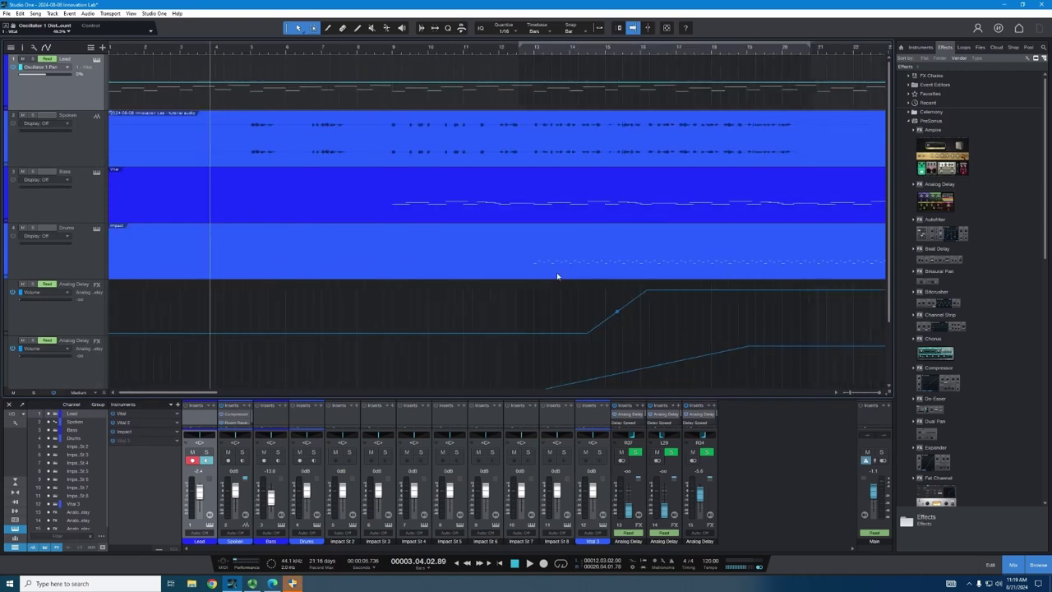
{"action": "scroll", "coordinate": [598, 264], "scroll_direction": "down", "scroll_amount": 2}
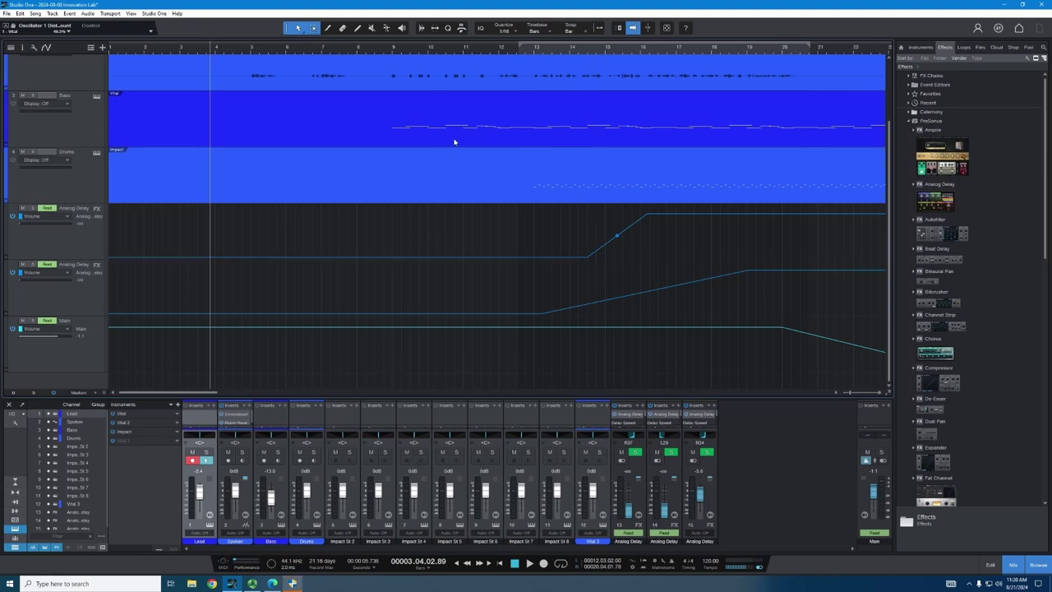
{"action": "scroll", "coordinate": [453, 142], "scroll_direction": "up", "scroll_amount": 2}
Play from bar 5, add a point on the second delay-return ramp, and solo Spoken
{"action": "left_click", "coordinate": [247, 50]}
{"action": "key", "text": "space"}
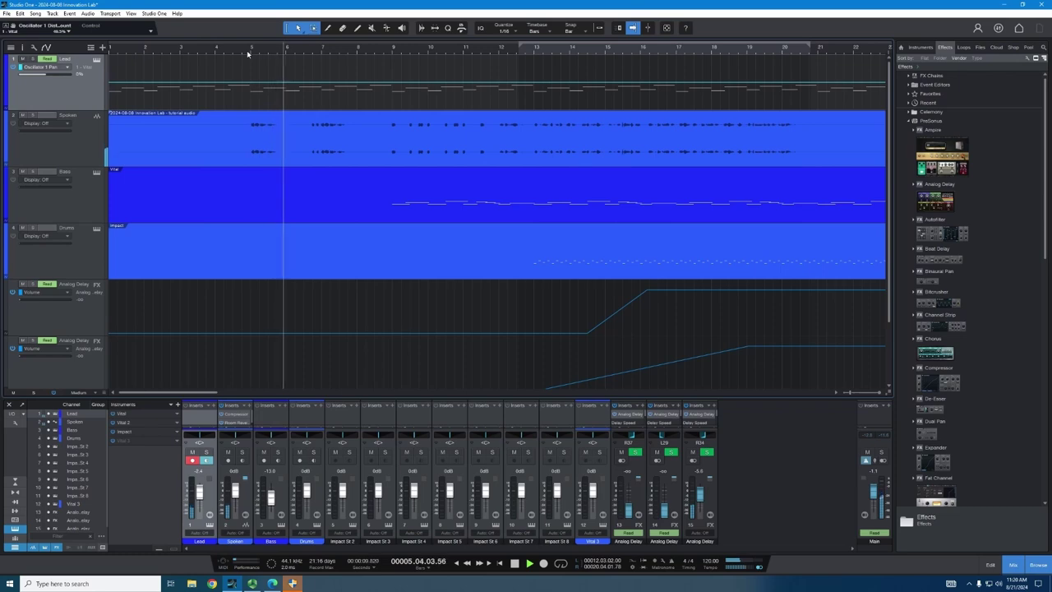
{"action": "key", "text": "space"}
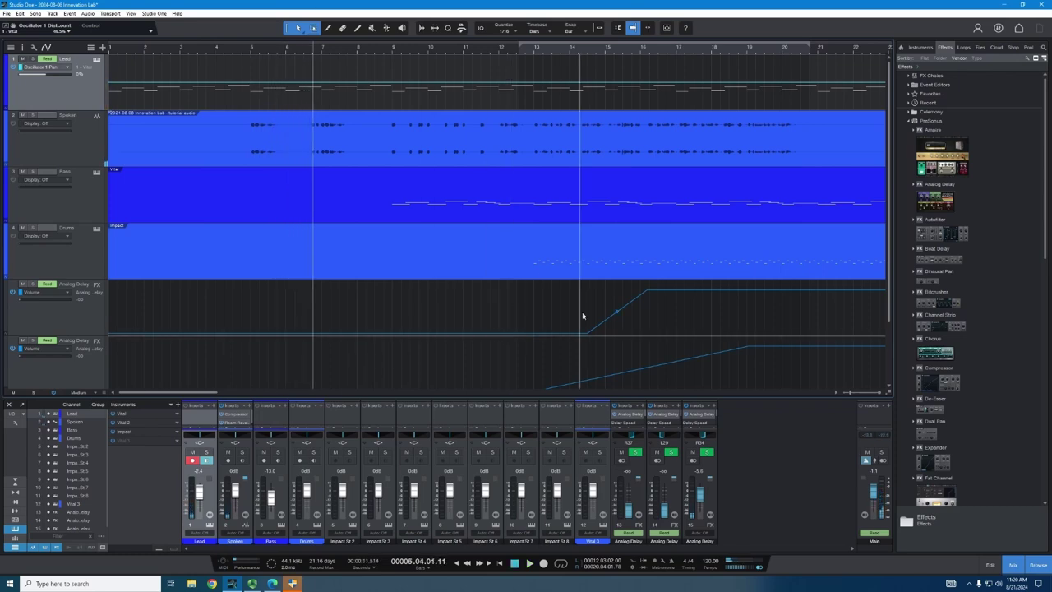
{"action": "left_click", "coordinate": [616, 311]}
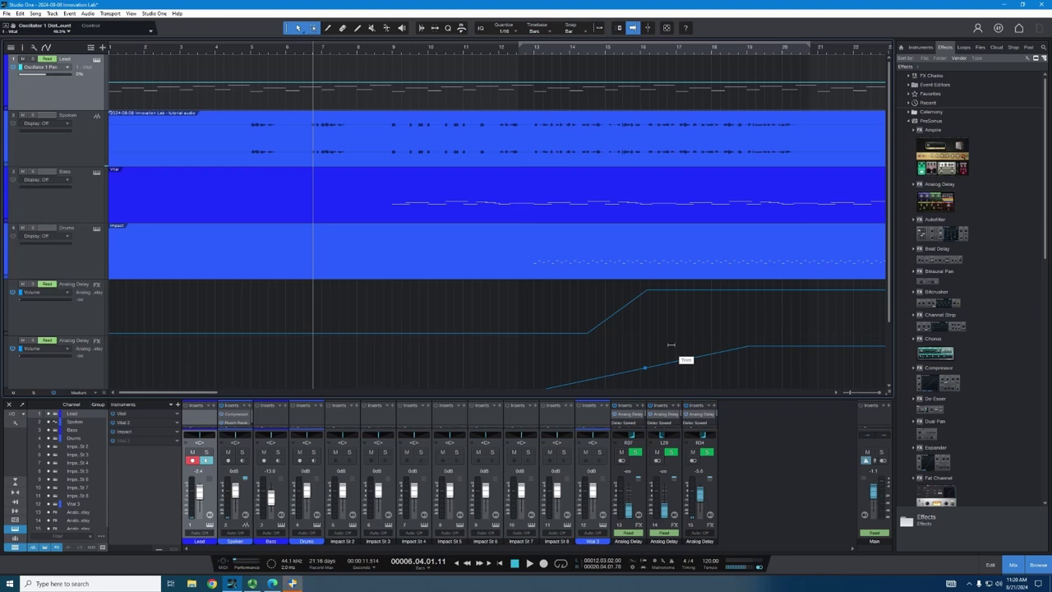
{"action": "left_click", "coordinate": [33, 116]}
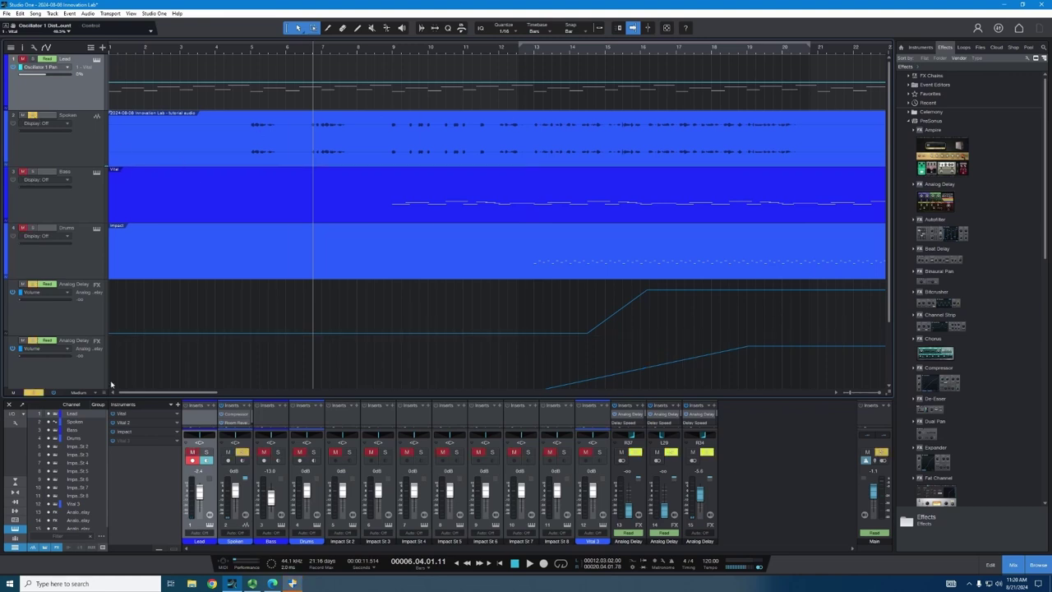
Play the soloed Spoken part from bar 19 and raise the mixer's top edge to show channel Sends
{"action": "scroll", "coordinate": [123, 320], "scroll_direction": "down", "scroll_amount": 1}
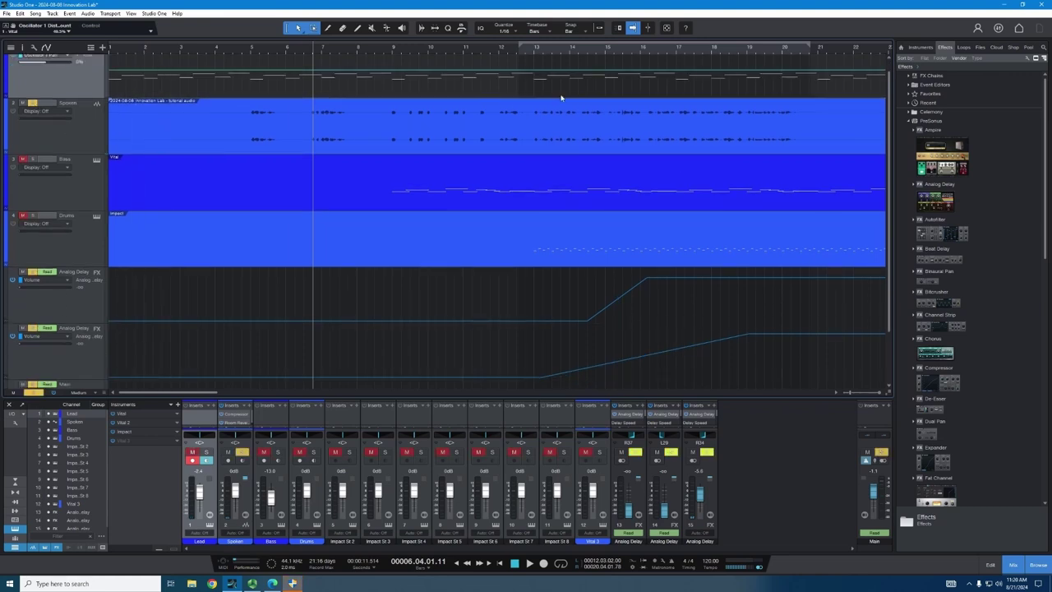
{"action": "left_click", "coordinate": [746, 52]}
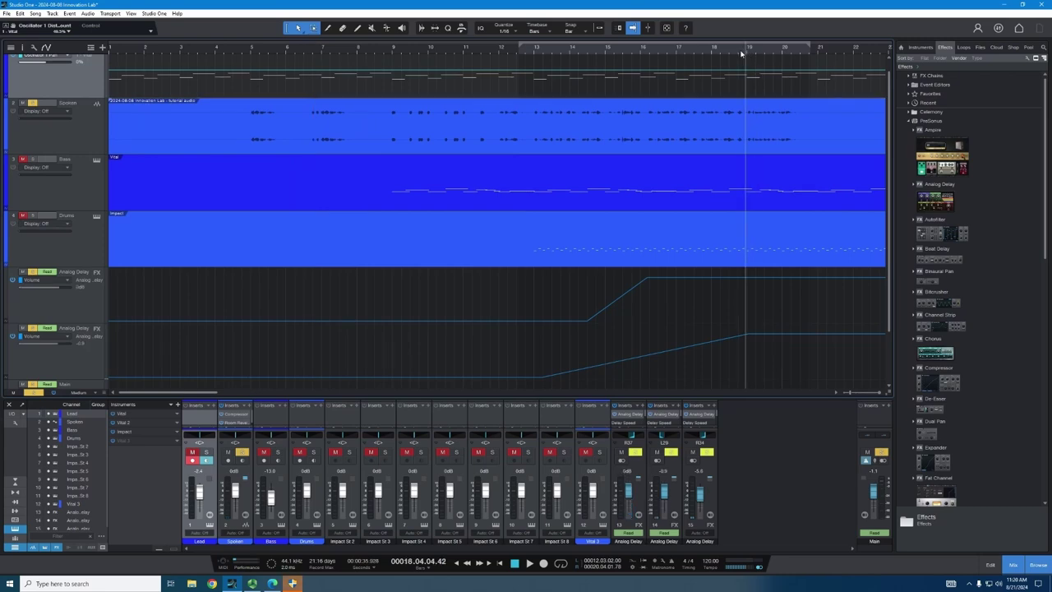
{"action": "left_click", "coordinate": [740, 53]}
{"action": "left_click", "coordinate": [746, 52]}
{"action": "key", "text": "space"}
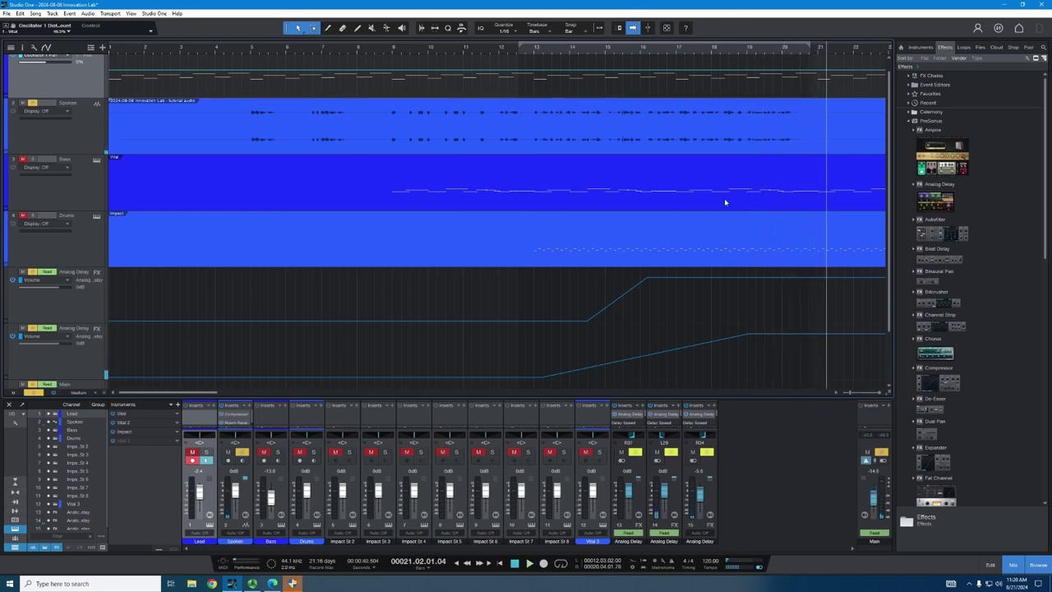
{"action": "left_click_drag", "start_coordinate": [689, 399], "coordinate": [688, 391]}
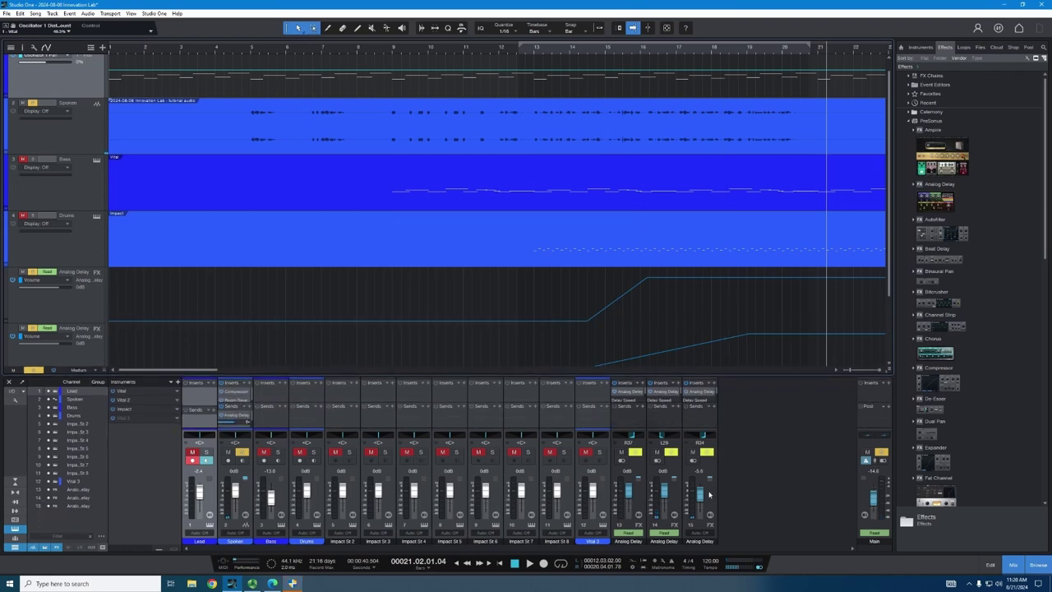
{"action": "scroll", "coordinate": [576, 259], "scroll_direction": "down", "scroll_amount": 3}
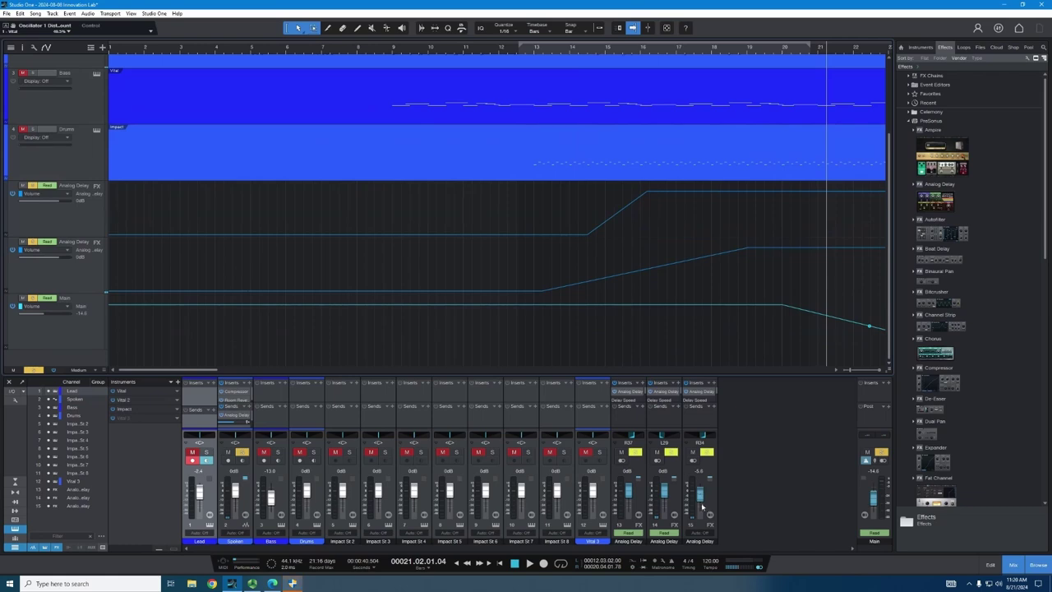
Review the Analog Delay settings on channel 15, heighten the mixer, and close the plug-in window
{"action": "left_click", "coordinate": [703, 392]}
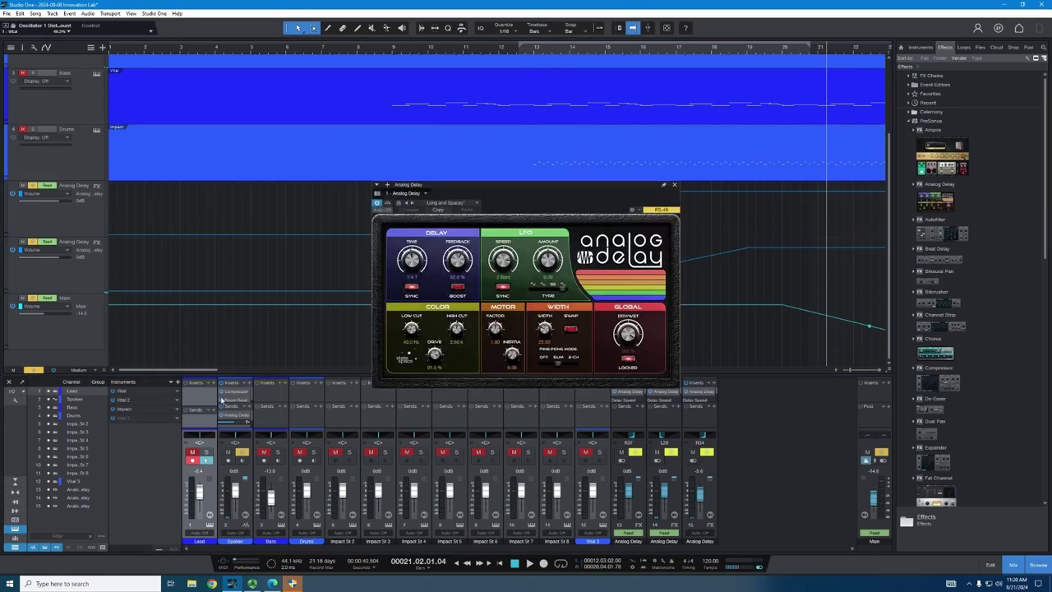
{"action": "left_click_drag", "start_coordinate": [233, 374], "coordinate": [237, 341]}
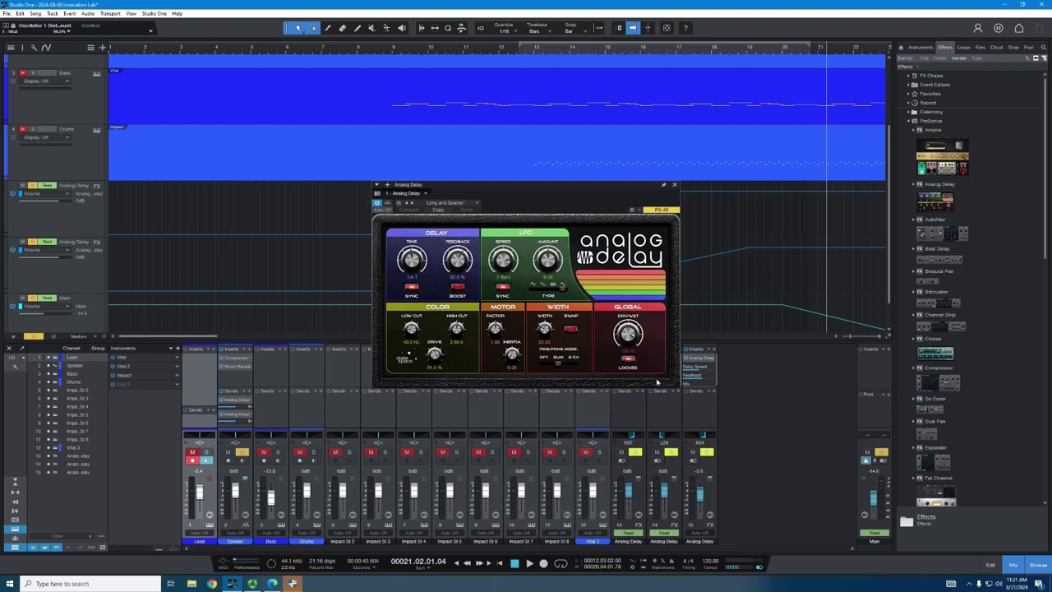
{"action": "left_click", "coordinate": [675, 186]}
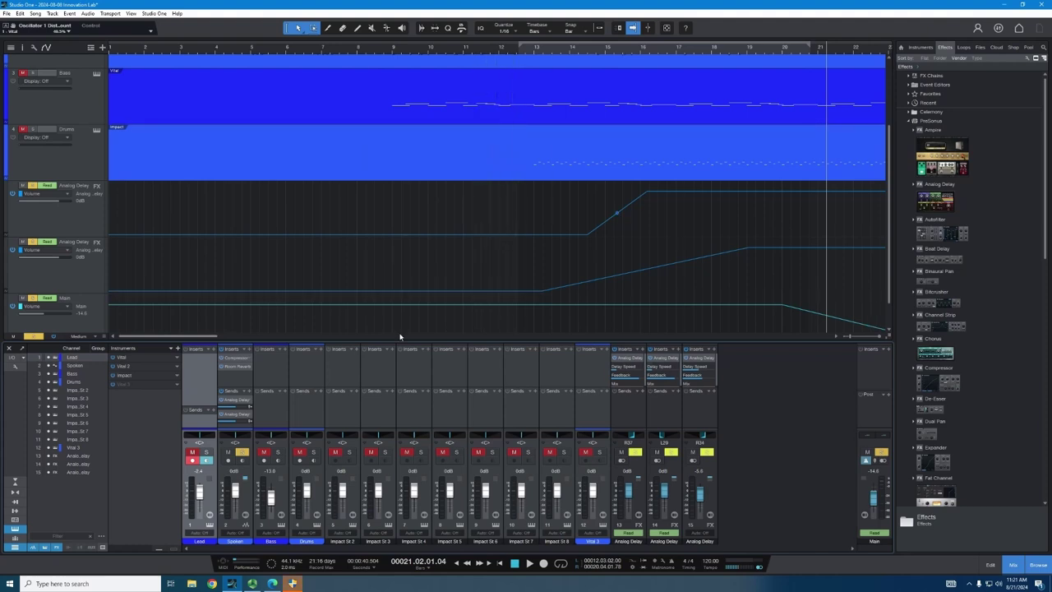
{"action": "left_click", "coordinate": [576, 255]}
Play from bar 13 and drag a ramp point so the second delay return rises gradually to full near bar 19
{"action": "scroll", "coordinate": [575, 261], "scroll_direction": "up", "scroll_amount": 3}
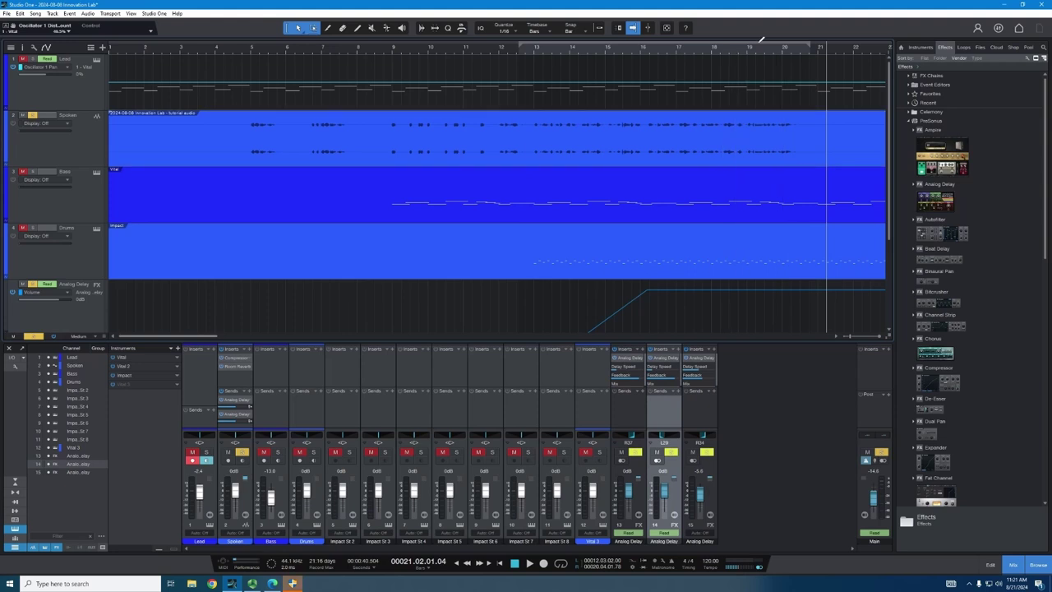
{"action": "scroll", "coordinate": [666, 231], "scroll_direction": "down", "scroll_amount": 3}
{"action": "scroll", "coordinate": [665, 230], "scroll_direction": "down", "scroll_amount": 1}
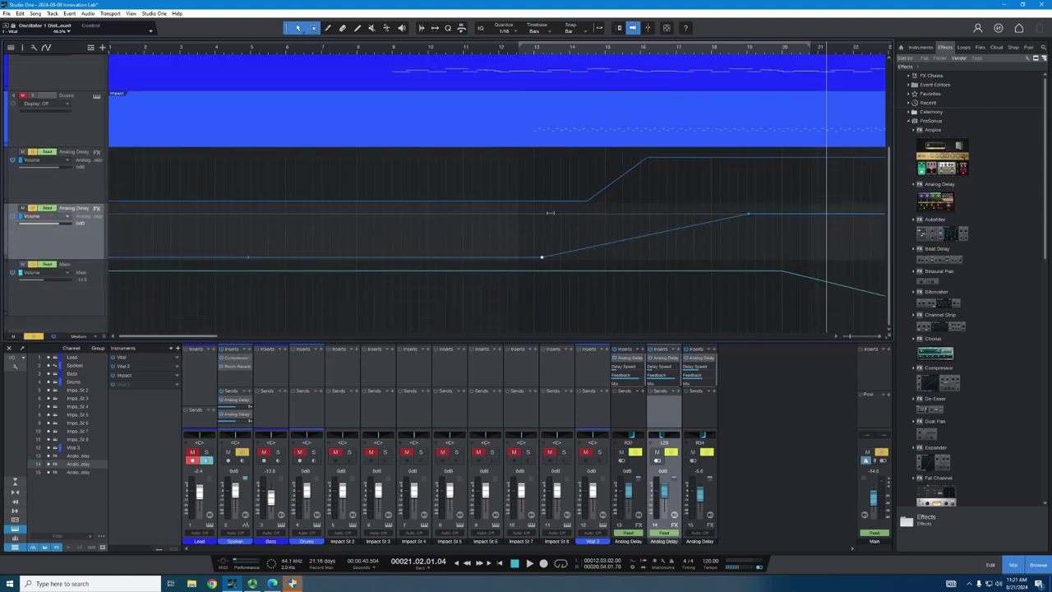
{"action": "left_click", "coordinate": [530, 51]}
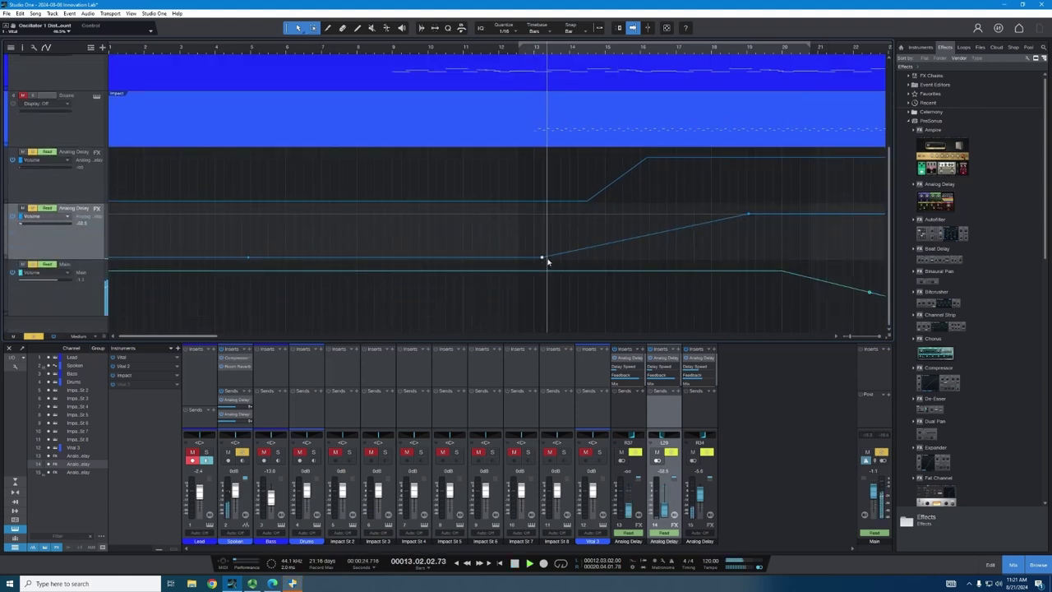
{"action": "left_click_drag", "start_coordinate": [567, 255], "coordinate": [645, 236]}
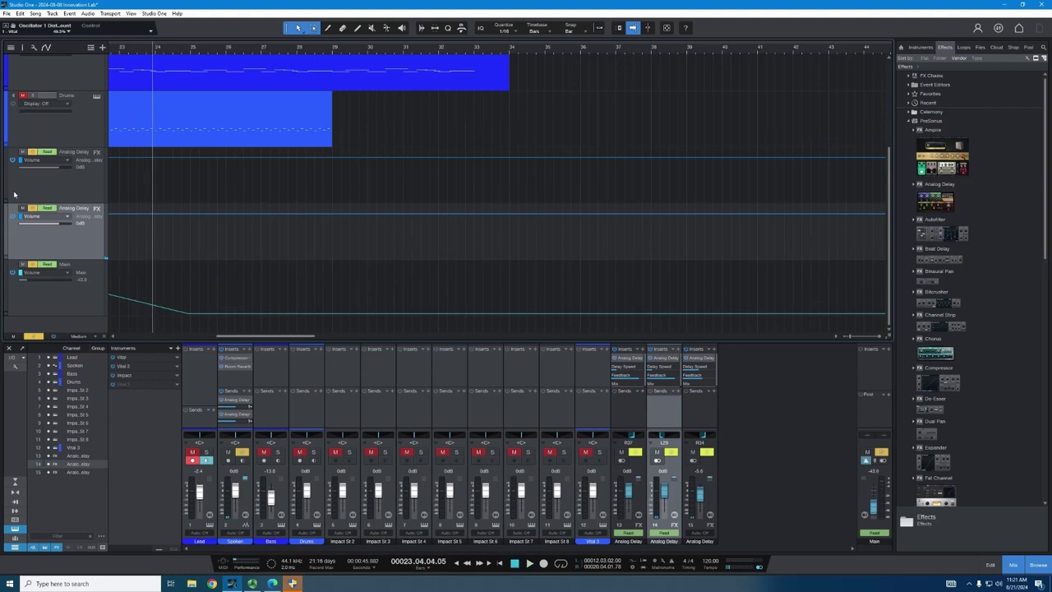
Select the Main automation lane, play the fade-out from bar 18, and stop near bar 24
{"action": "left_click", "coordinate": [33, 263]}
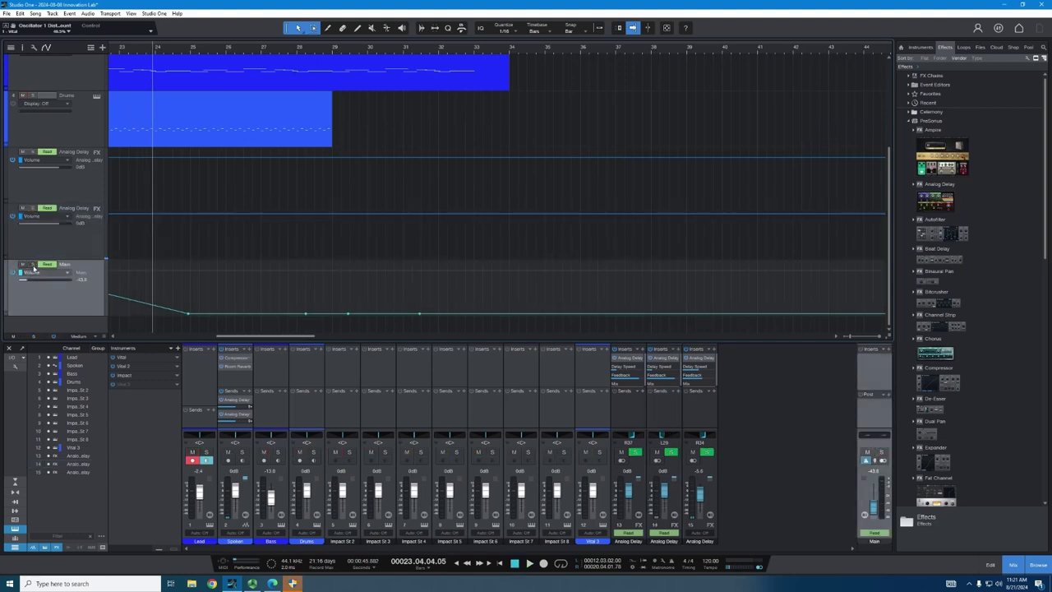
{"action": "scroll", "coordinate": [162, 269], "scroll_direction": "up", "scroll_amount": 4}
{"action": "left_click_drag", "start_coordinate": [251, 336], "coordinate": [208, 343]}
{"action": "left_click", "coordinate": [285, 49]}
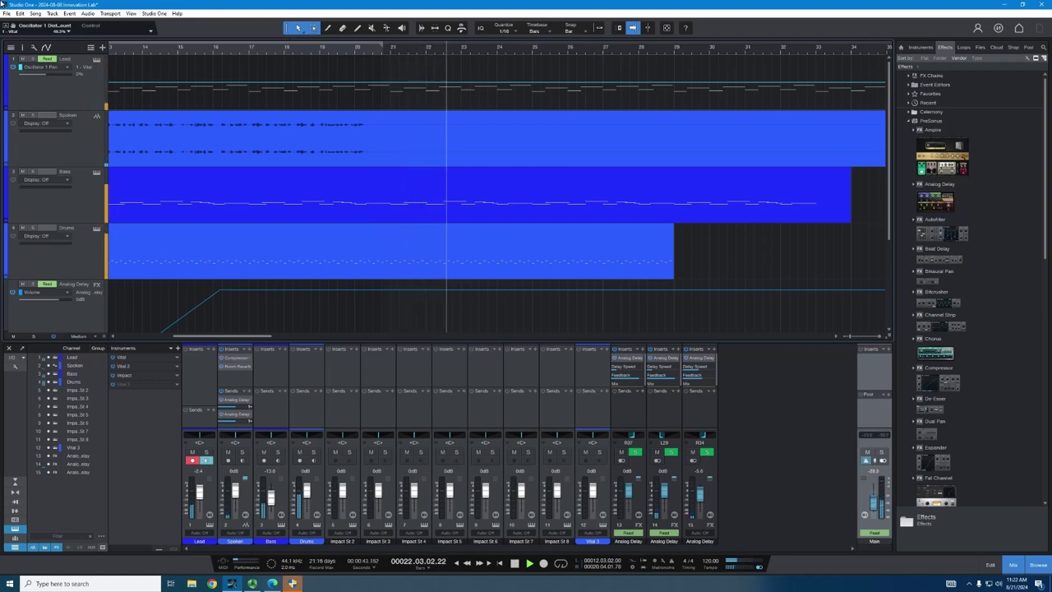
{"action": "scroll", "coordinate": [424, 279], "scroll_direction": "down", "scroll_amount": 3}
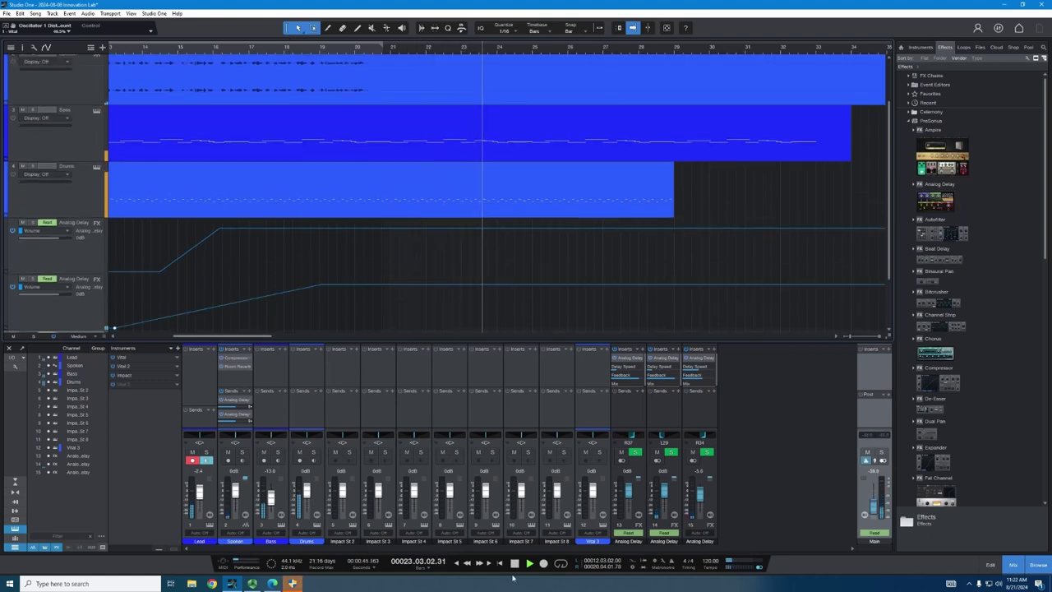
{"action": "left_click", "coordinate": [514, 564]}
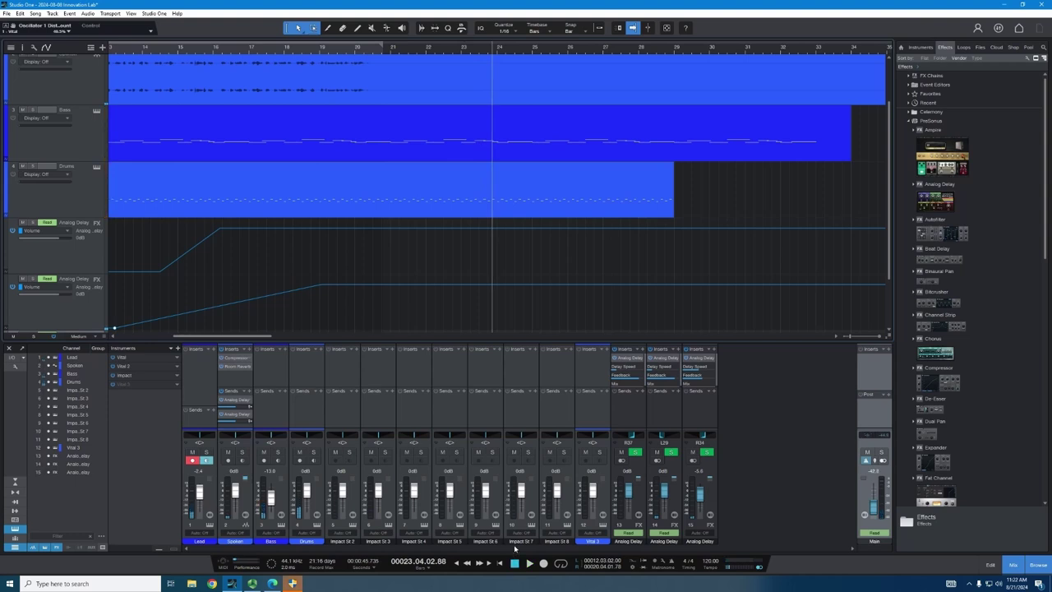
{"action": "scroll", "coordinate": [414, 272], "scroll_direction": "up", "scroll_amount": 3}
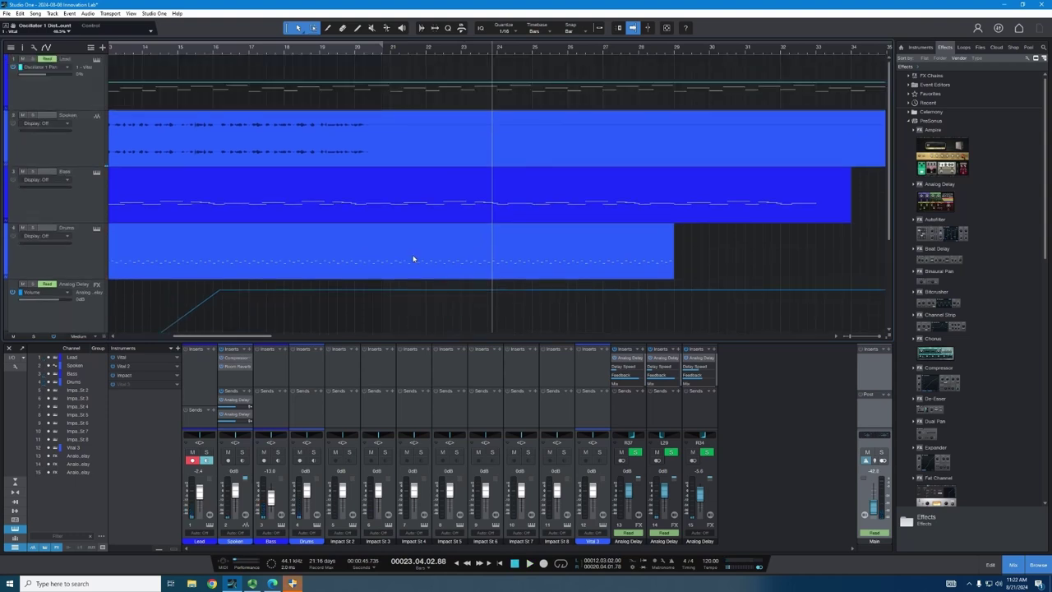
{"action": "scroll", "coordinate": [280, 309], "scroll_direction": "down", "scroll_amount": 6}
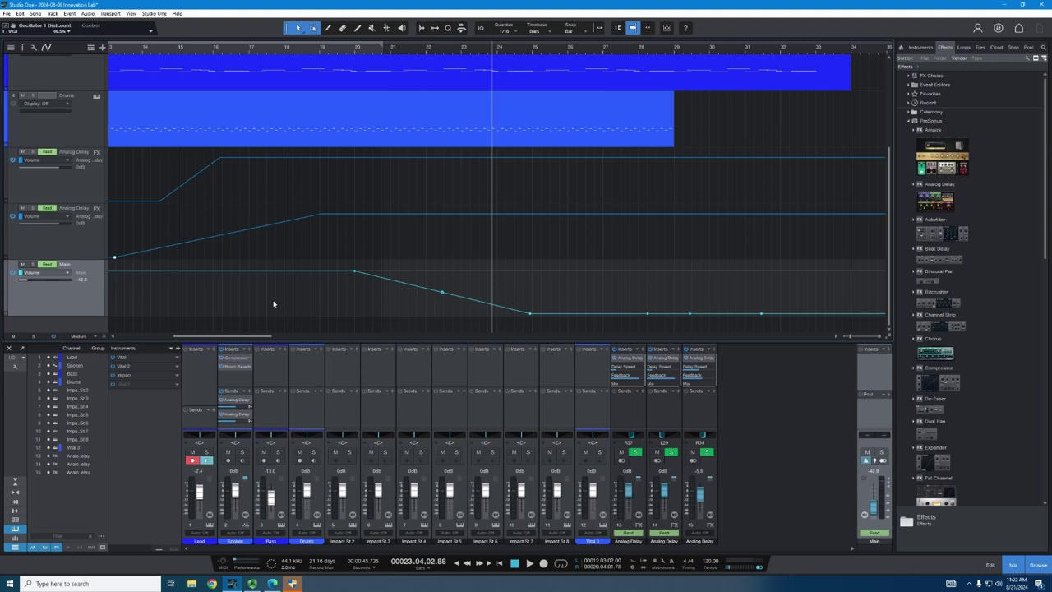
{"action": "scroll", "coordinate": [273, 304], "scroll_direction": "up", "scroll_amount": 3}
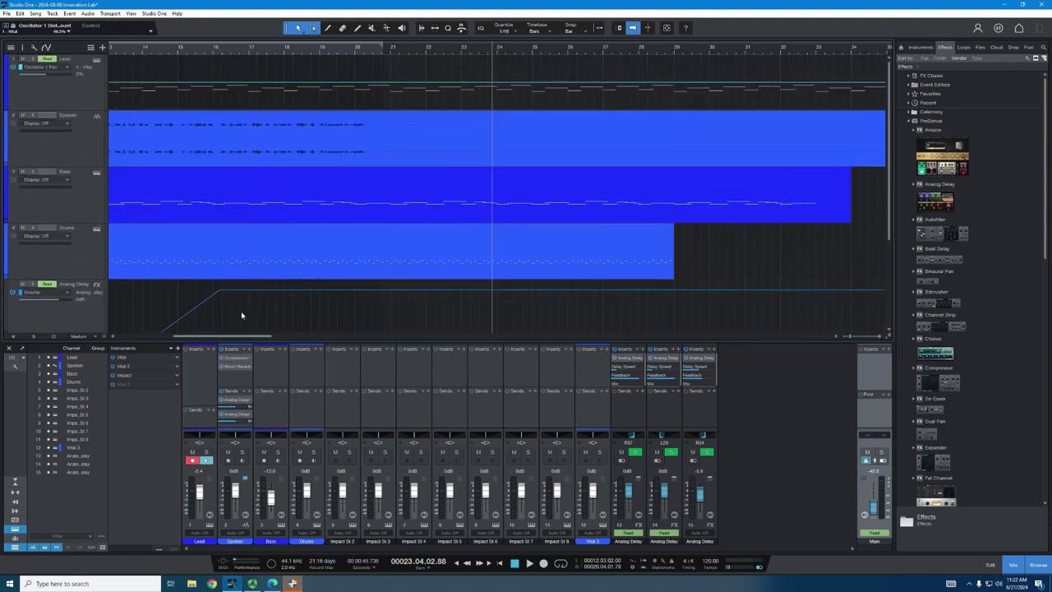